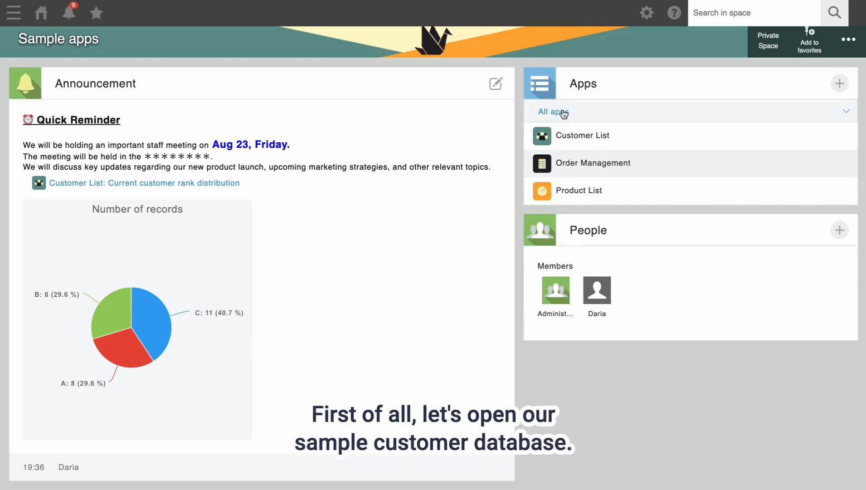
Step: Open the Customer List app from the Sample apps space's Apps panel
click(571, 136)
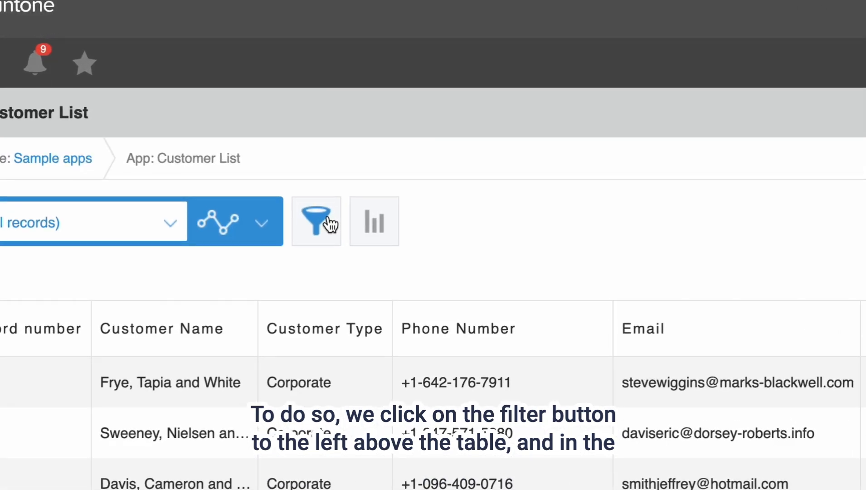
Step: Filter records to Customer Type Individual, sorted by Registration date ascending
click(331, 224)
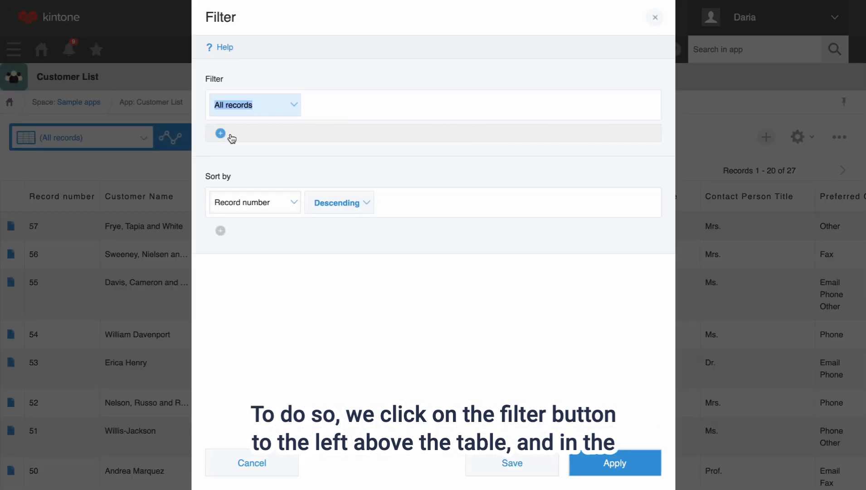
click(296, 109)
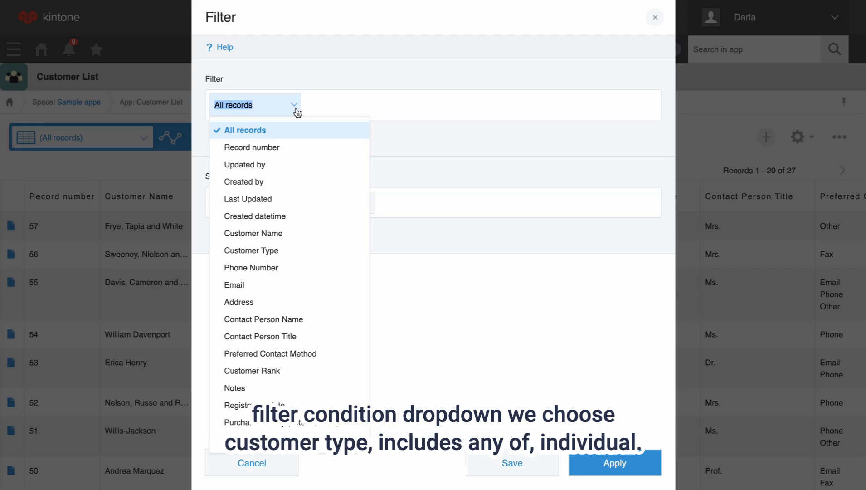
click(273, 250)
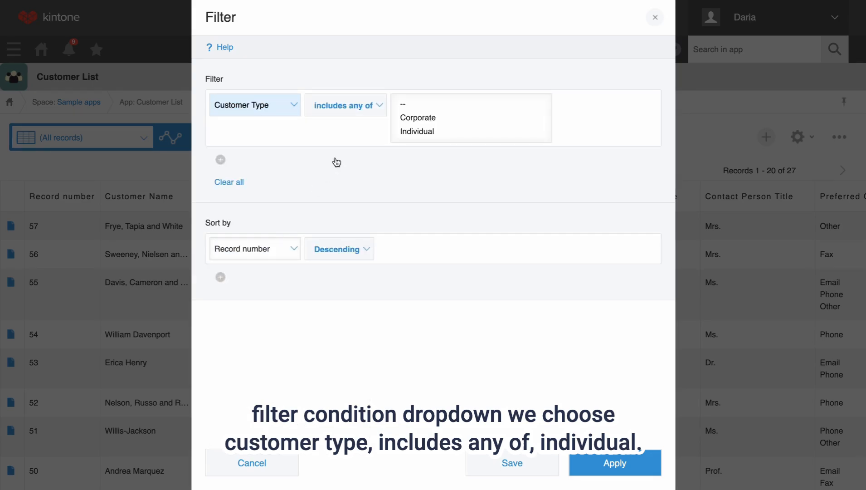
click(424, 131)
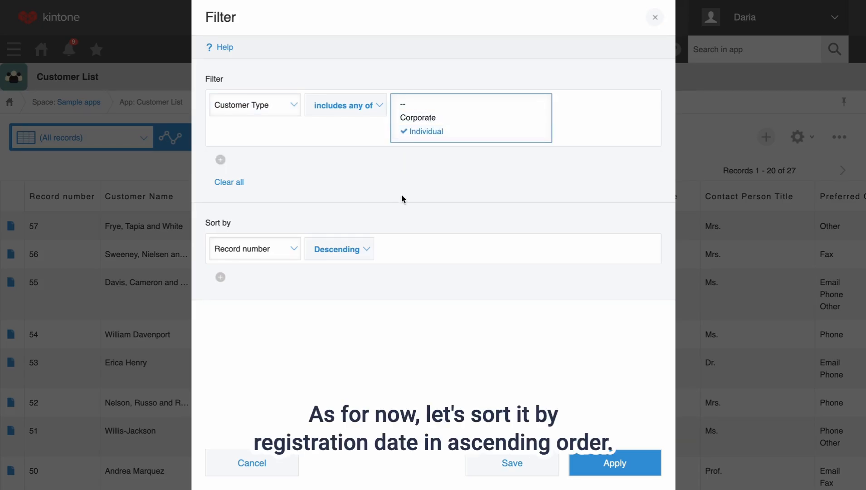
click(292, 251)
scroll(295, 426, down, 1)
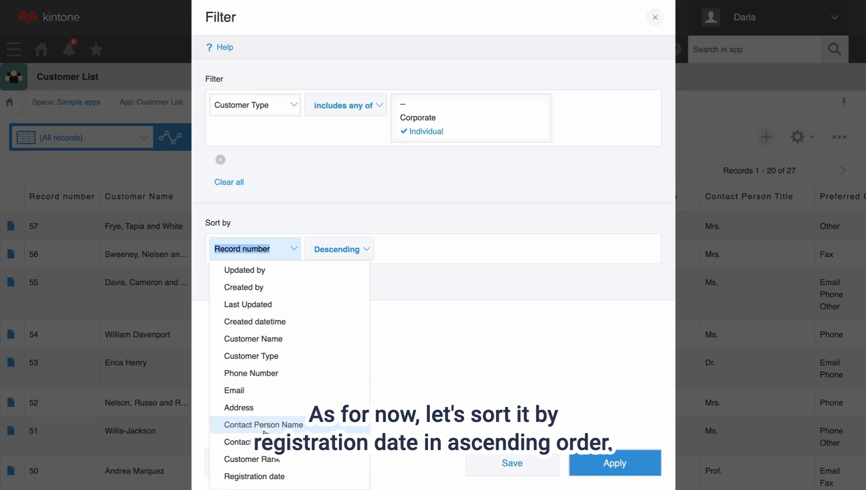
click(263, 476)
click(353, 250)
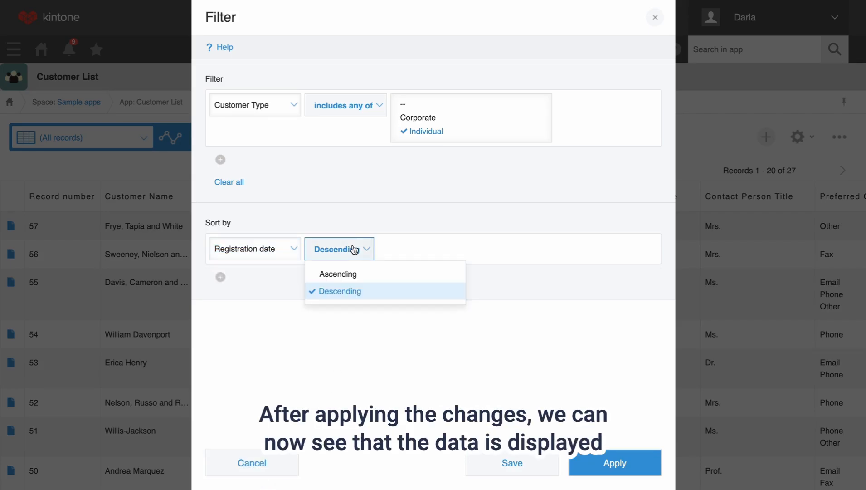
click(343, 273)
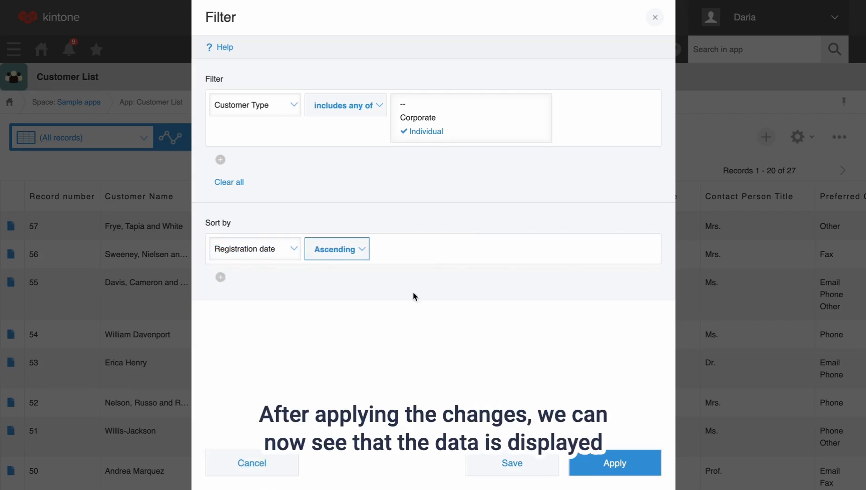
click(603, 456)
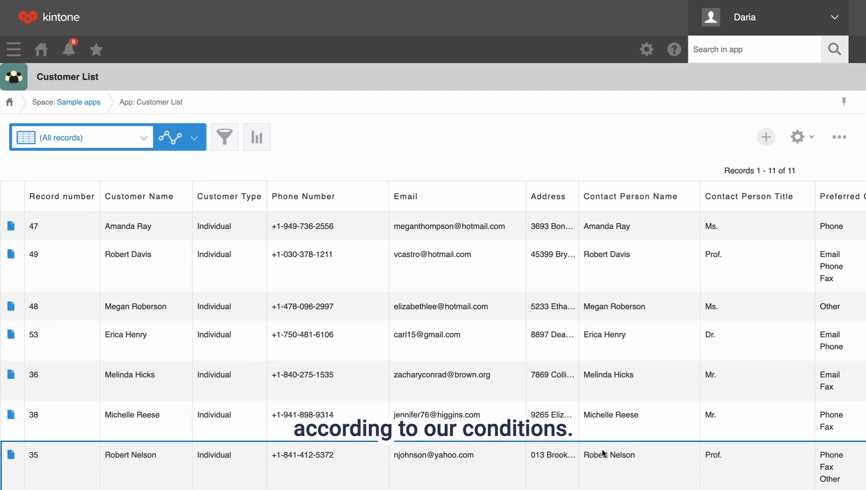
scroll(603, 453, down, 4)
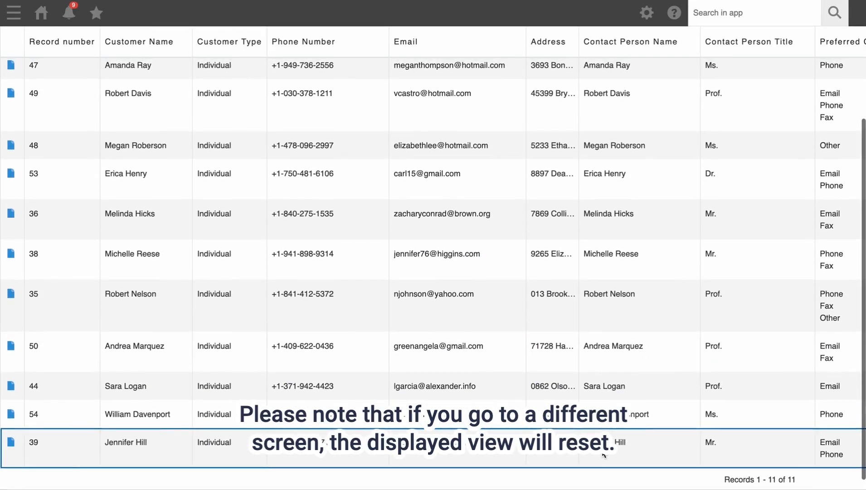
scroll(603, 455, up, 5)
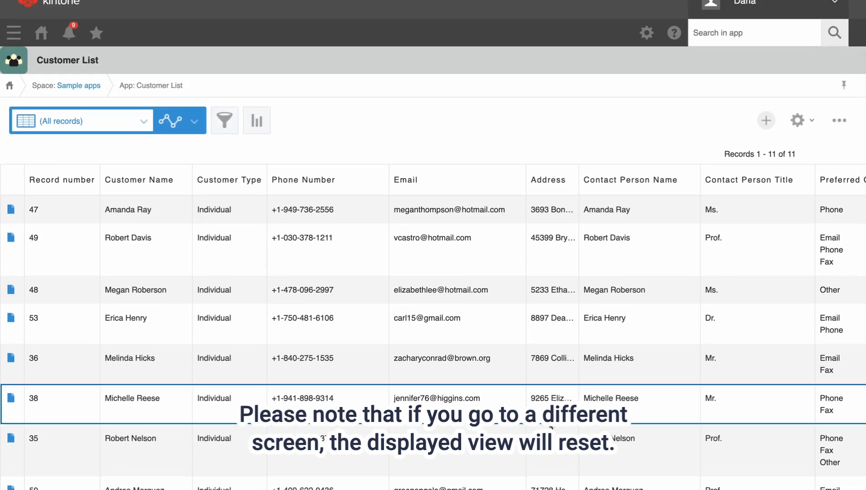
scroll(551, 428, right, 3)
scroll(551, 428, right, 3)
scroll(551, 428, left, 6)
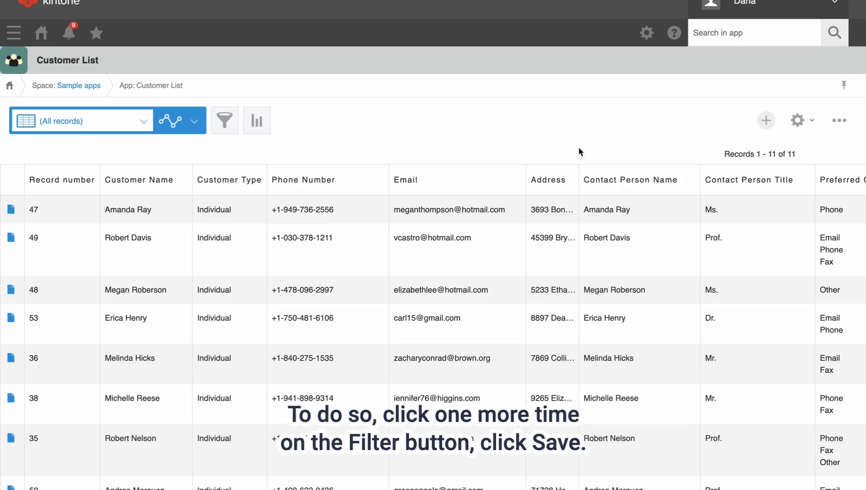
Step: Save the current filter as a new view named 'Individual customers'
click(225, 120)
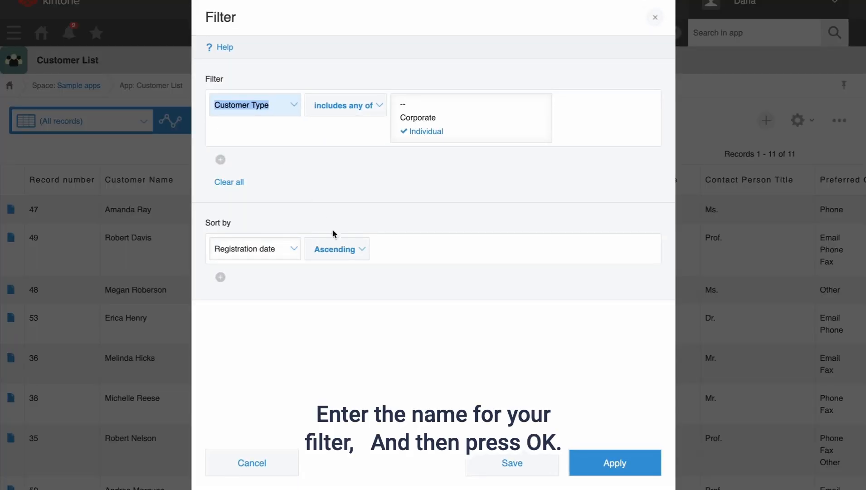
click(495, 467)
text(In)
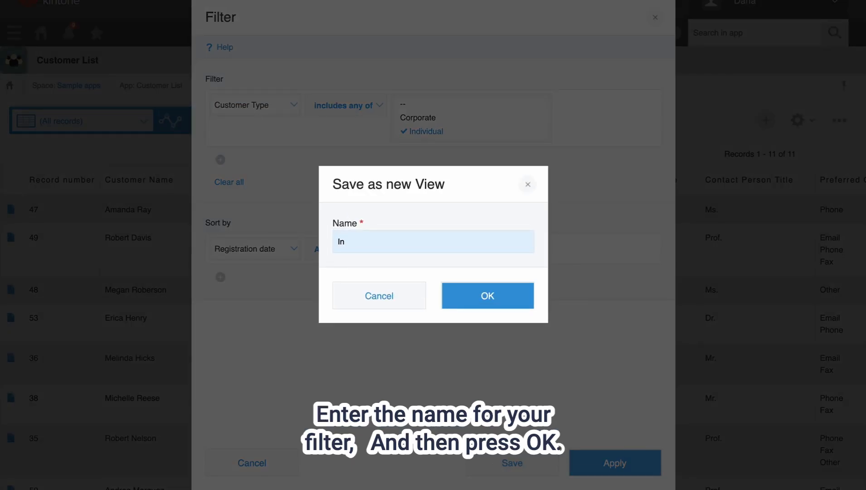
text(dividual customers)
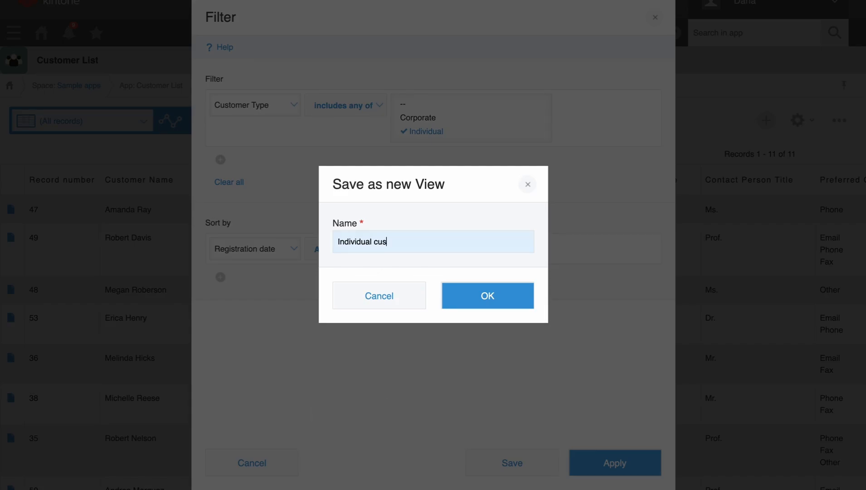
click(500, 299)
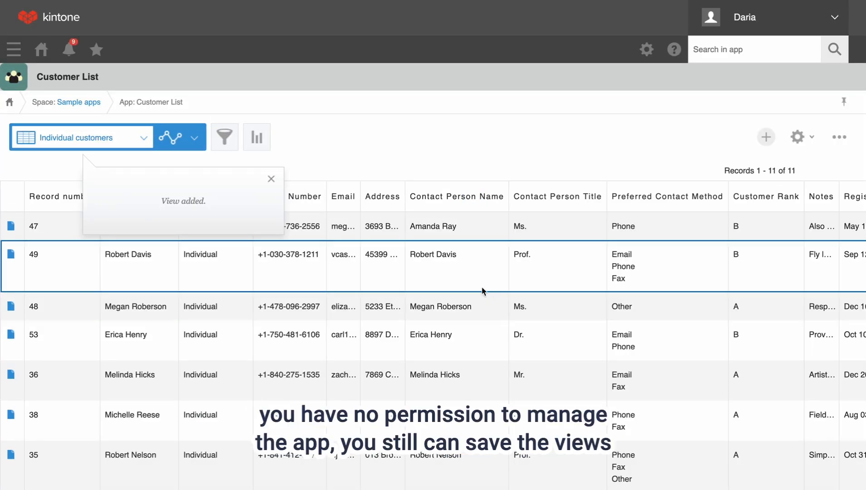
click(271, 180)
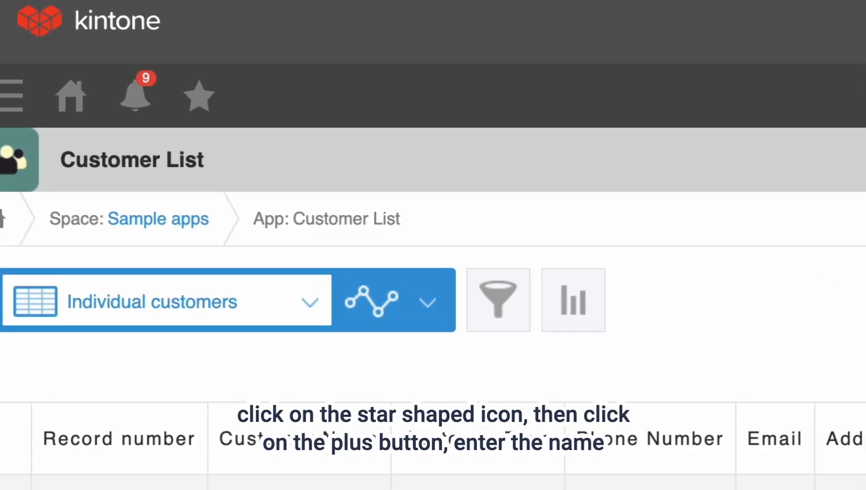
Step: Add a bookmark for this view named 'Individual customers'
click(151, 74)
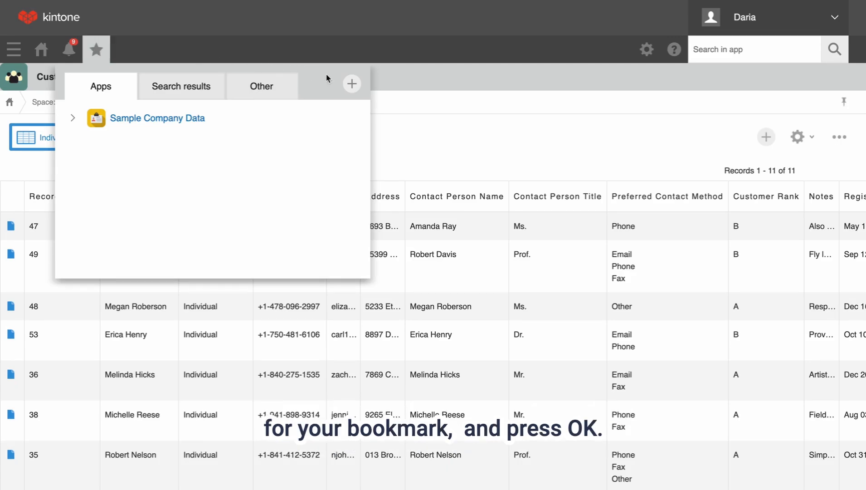
click(352, 84)
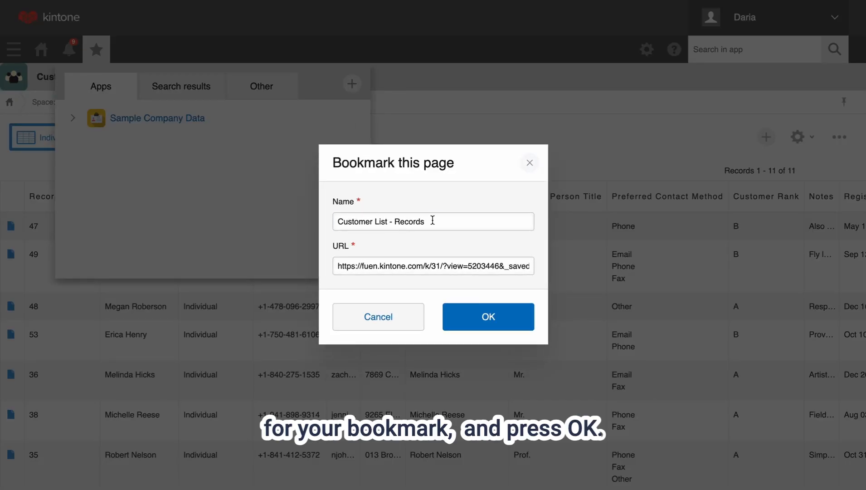
drag(433, 221, 244, 220)
text(Individual customers)
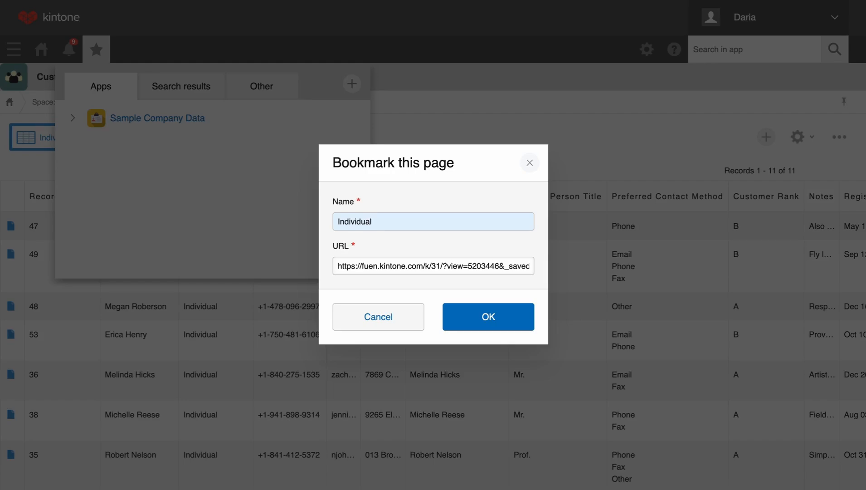
click(500, 316)
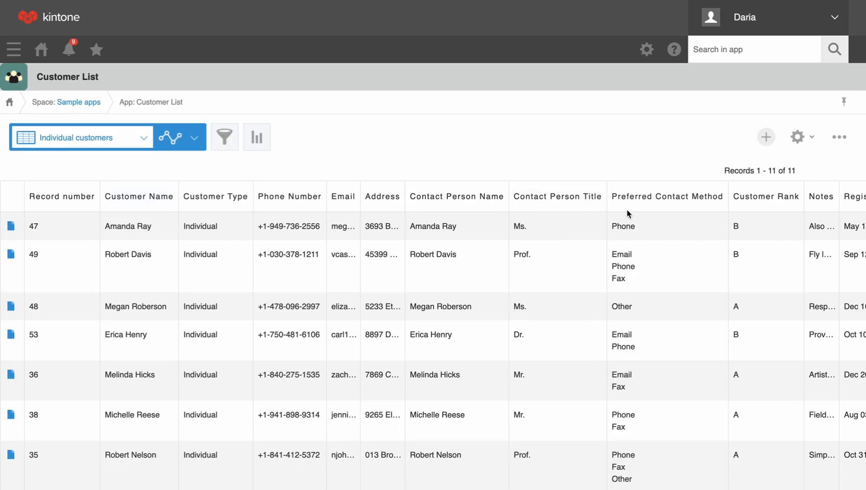
Step: Reverse the Registration date sort, then switch to the (All records) view
scroll(628, 213, right, 4)
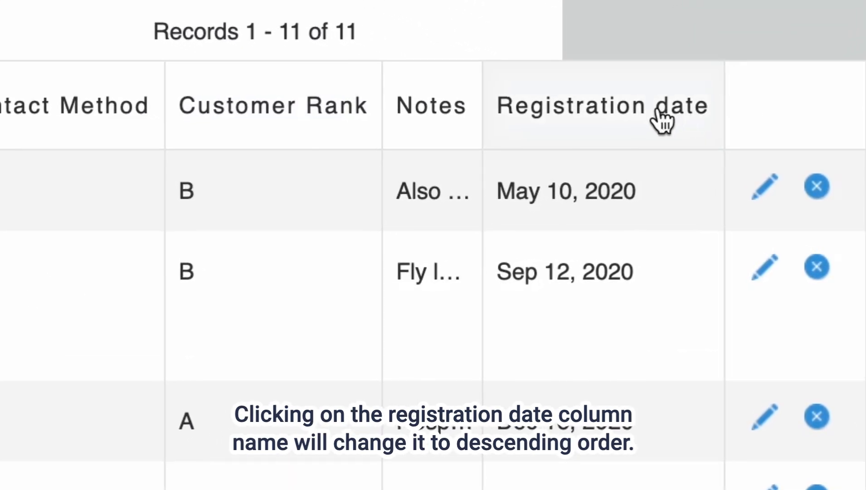
click(663, 119)
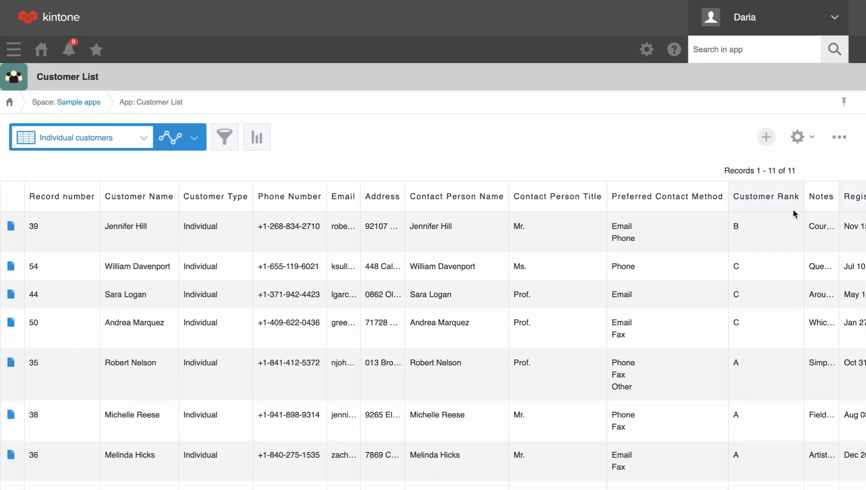
scroll(792, 209, right, 5)
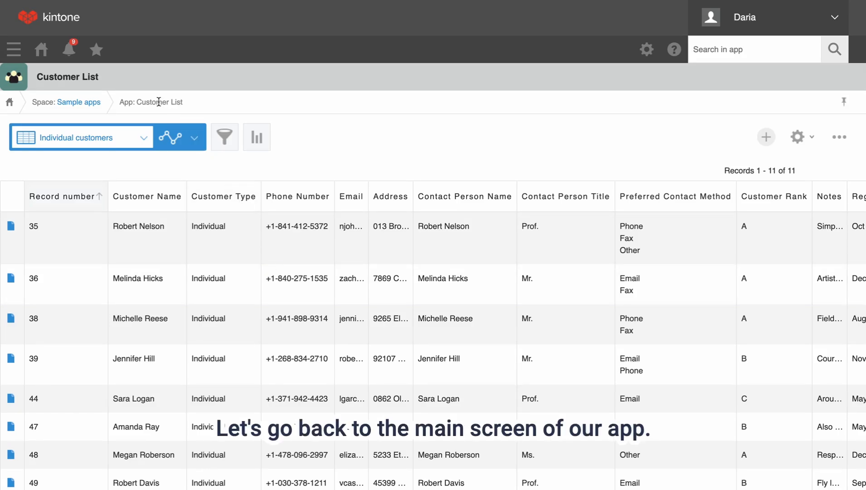
click(127, 137)
click(98, 179)
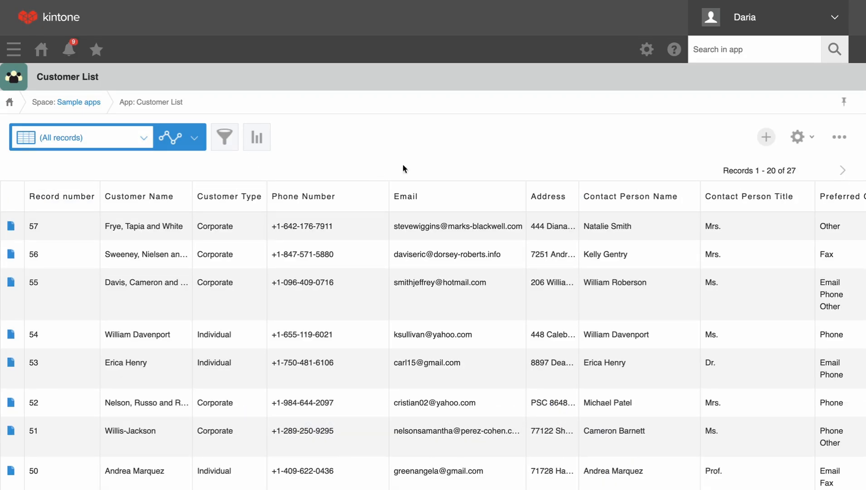
Step: In the app settings' Views list, start a new view and preview Calendar and Custom types
click(799, 137)
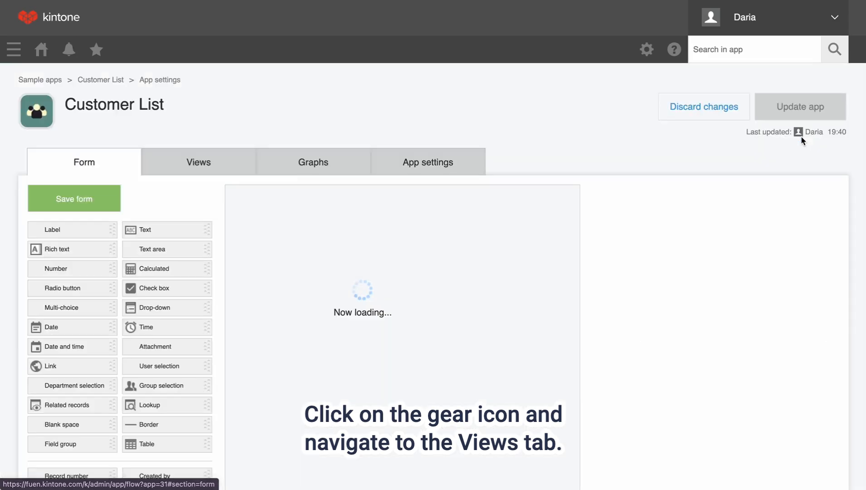
click(191, 156)
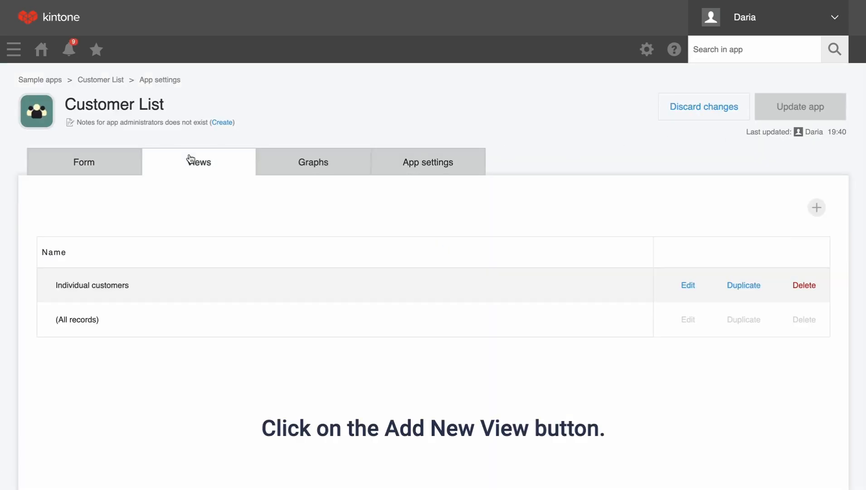
scroll(258, 220, down, 1)
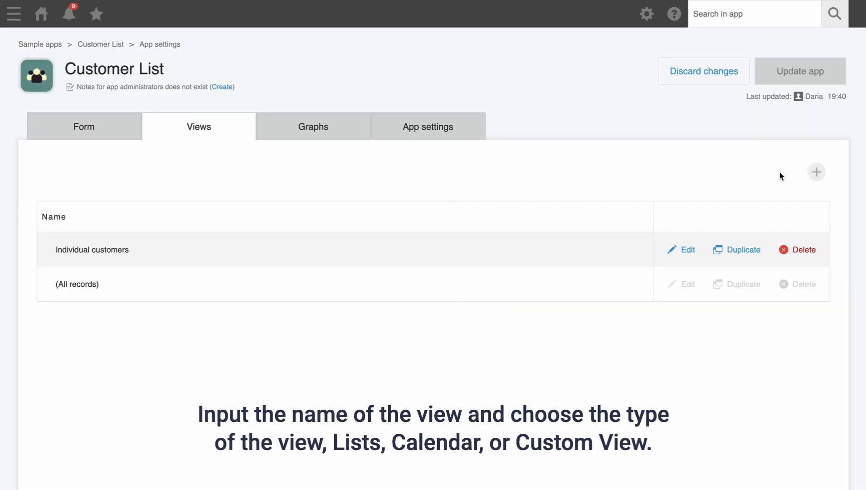
click(817, 172)
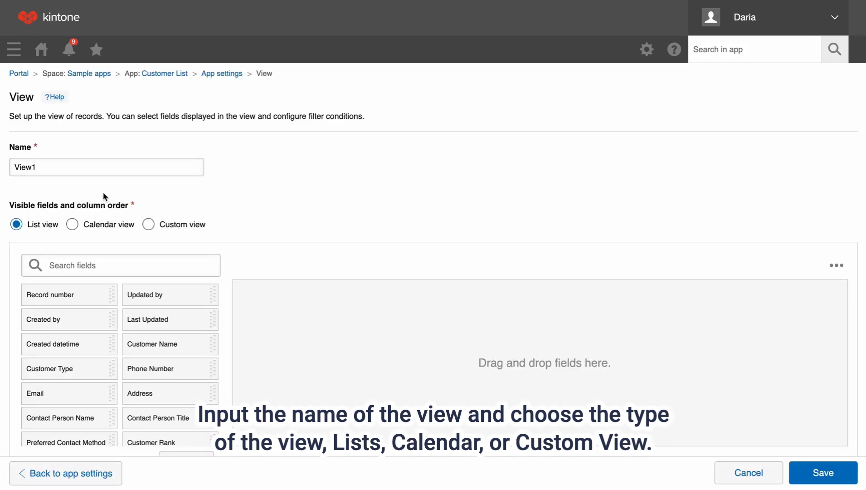
scroll(103, 191, down, 3)
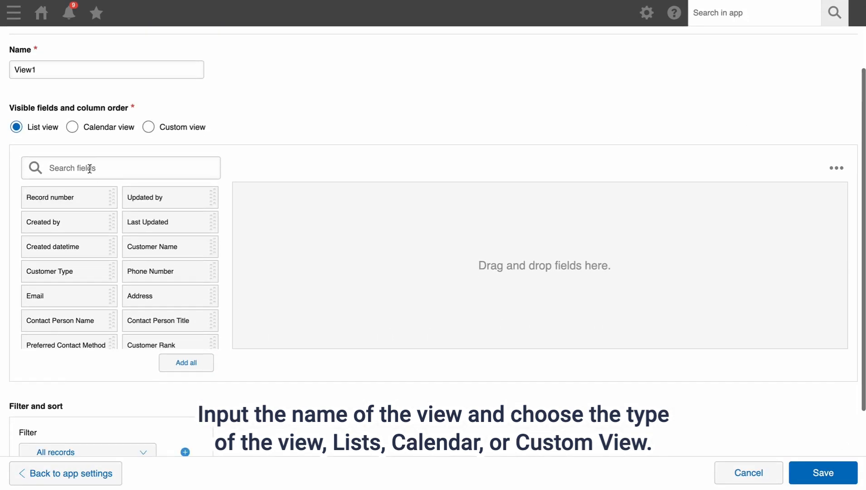
click(74, 127)
click(150, 156)
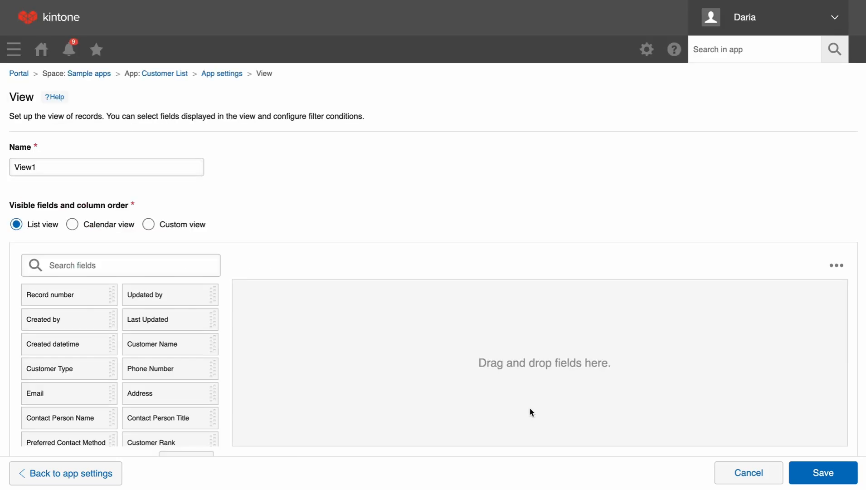
Step: Name the view 'Contact data' with Customer Name, Type, Rank, Phone Number and Email columns
triple_click(63, 168)
text(Contact data)
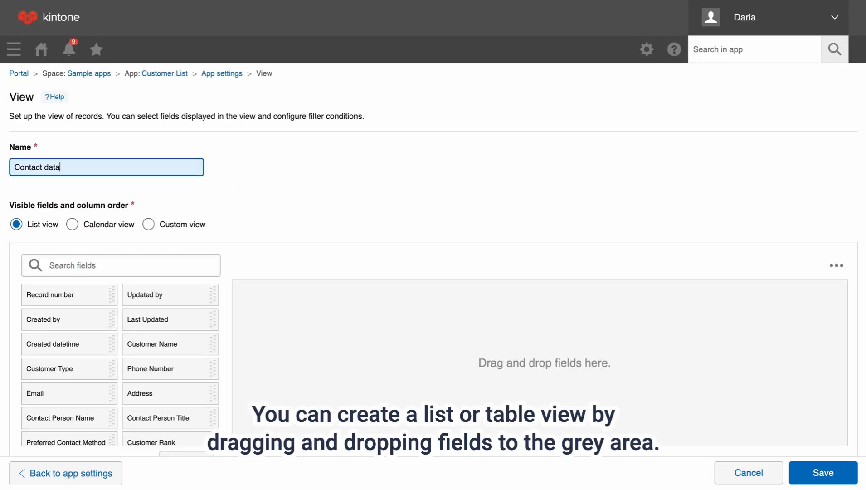
click(182, 182)
scroll(229, 259, down, 3)
drag(200, 247, 320, 245)
drag(86, 275, 395, 261)
drag(144, 277, 453, 268)
drag(29, 294, 485, 294)
scroll(160, 306, down, 1)
drag(160, 305, 440, 276)
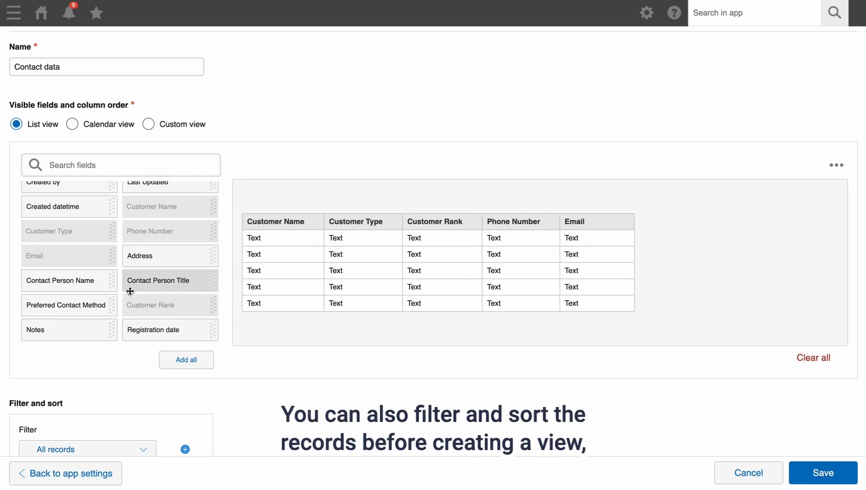
scroll(129, 286, up, 2)
scroll(337, 346, down, 3)
Step: Try a Customer Type filter including Individual and Corporate, then remove it
click(130, 345)
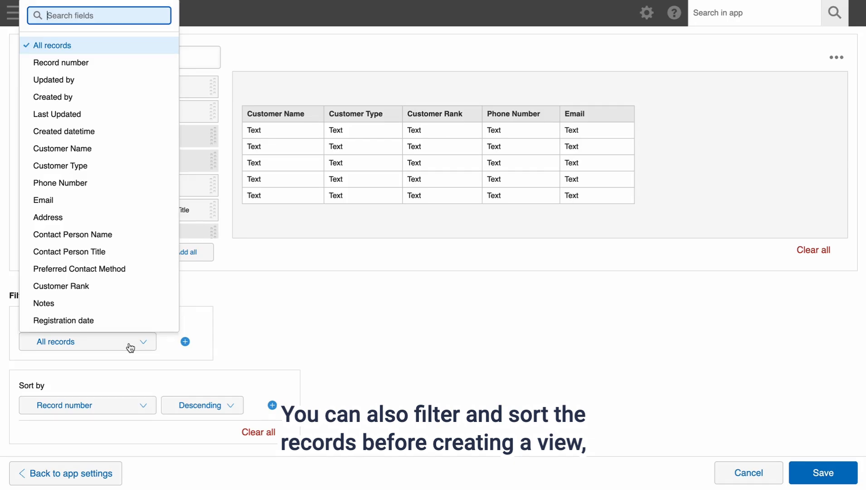
click(124, 170)
scroll(260, 282, down, 2)
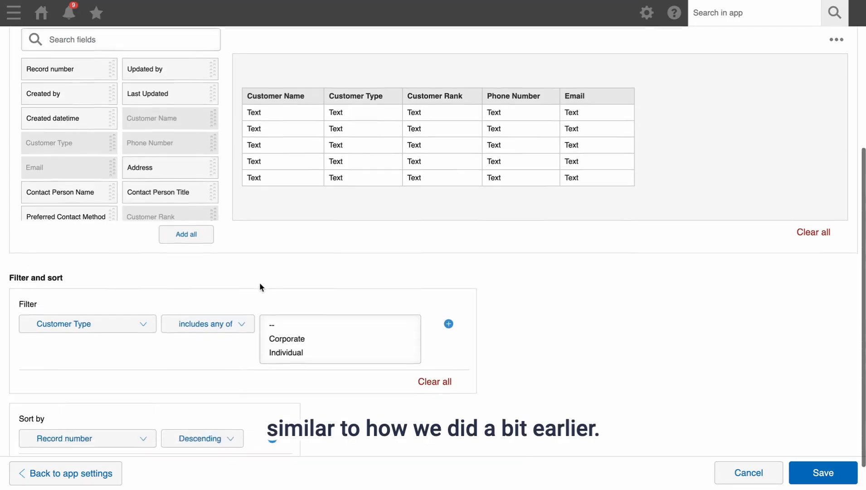
click(310, 320)
click(296, 305)
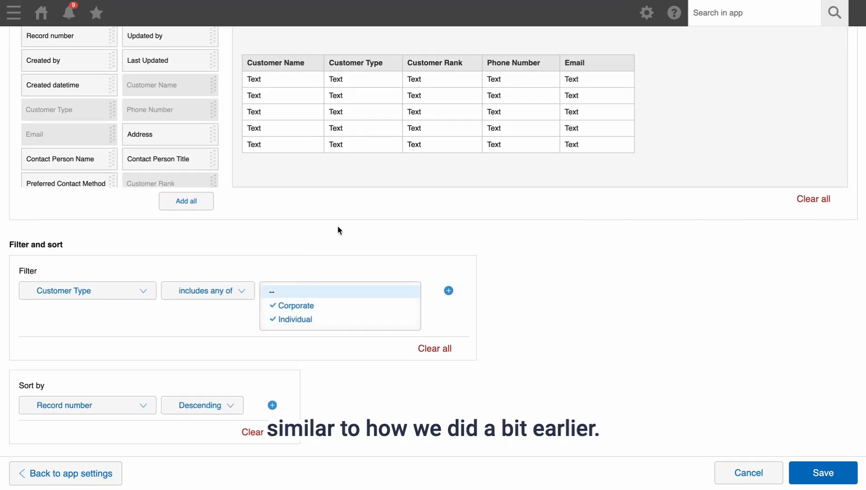
click(193, 295)
click(193, 295)
click(147, 407)
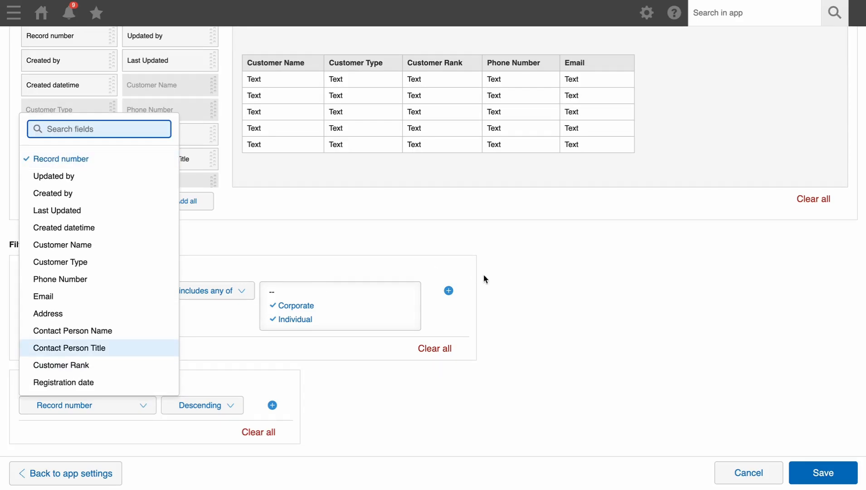
click(435, 348)
Step: Sort the view by Customer Rank in ascending order
click(122, 348)
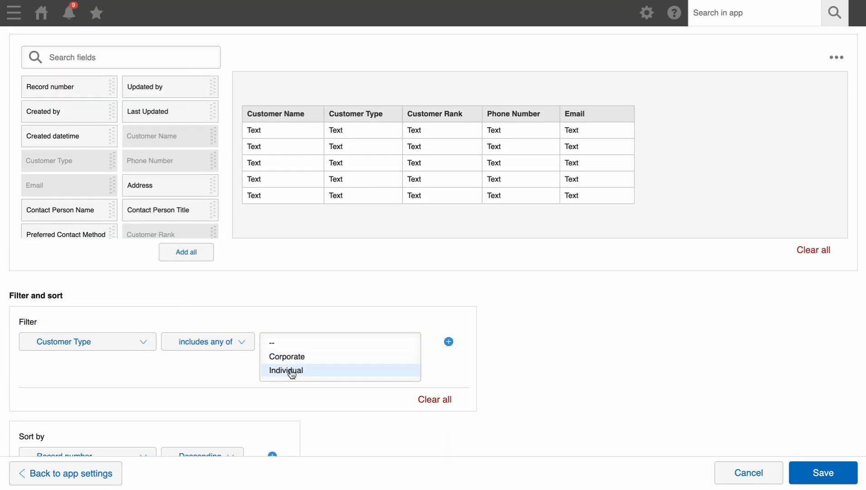
scroll(234, 366, down, 2)
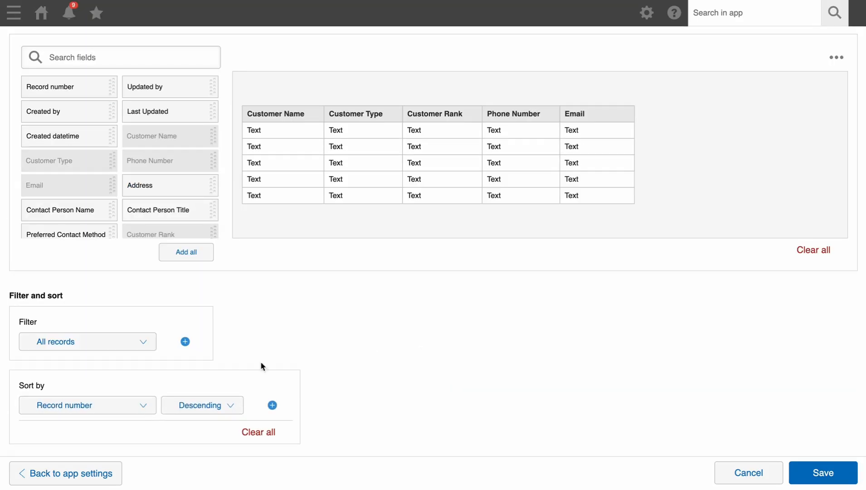
click(105, 405)
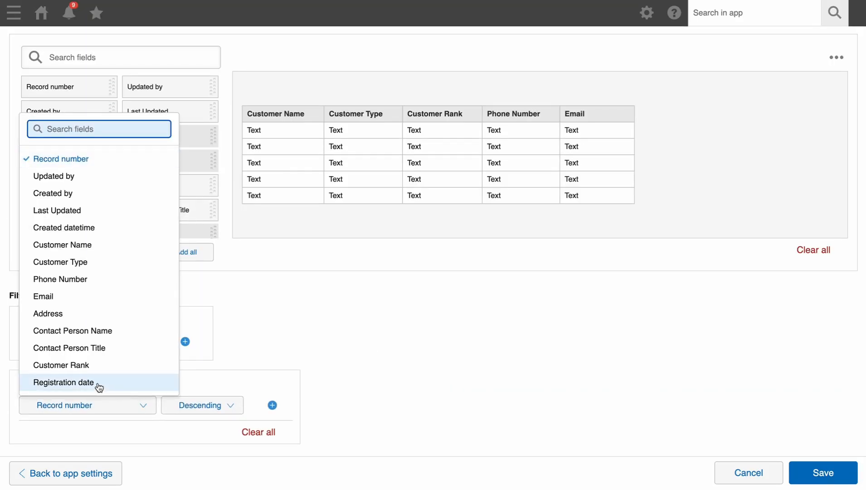
click(101, 366)
click(230, 406)
click(193, 364)
Step: Save the view, move it above Individual customers, and update the app
scroll(684, 345, up, 3)
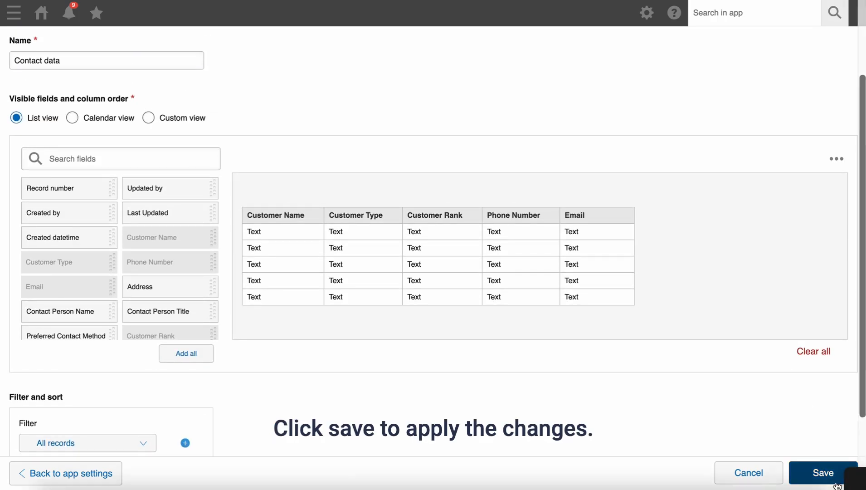
click(820, 472)
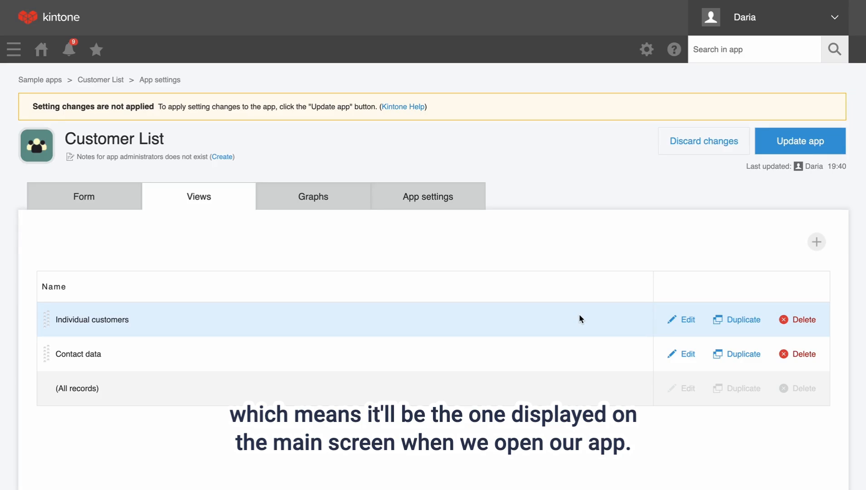
drag(48, 354, 51, 312)
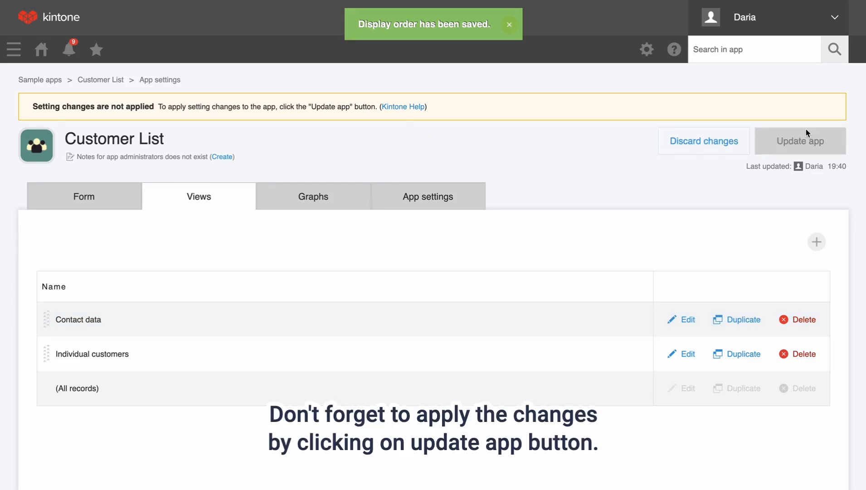
click(787, 139)
click(505, 337)
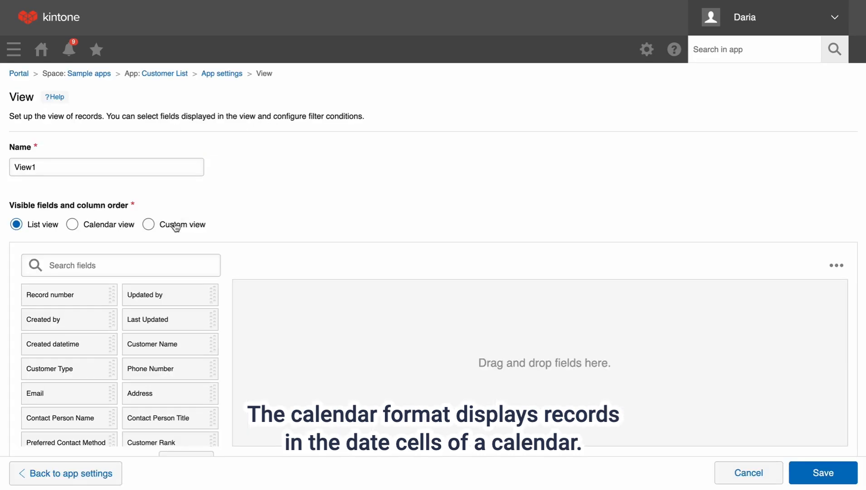
Step: Set the new view to Calendar by Registration date titled Customer Name, then try Custom view
click(122, 229)
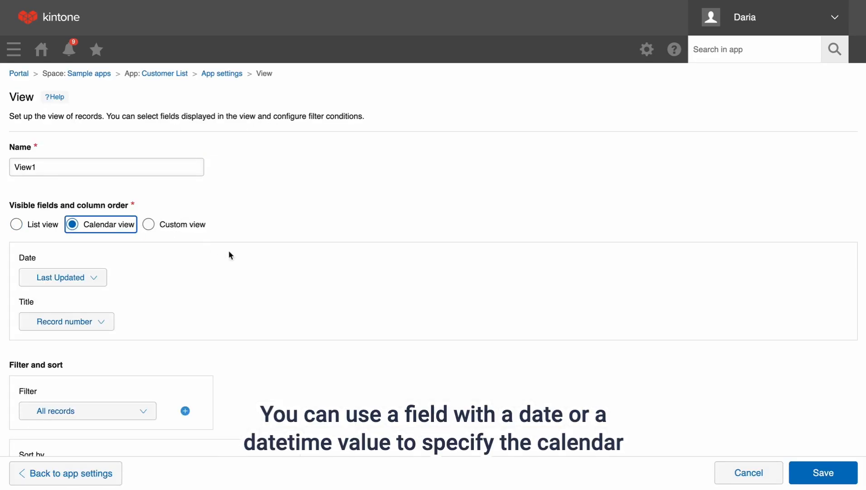
scroll(204, 245, down, 2)
click(102, 212)
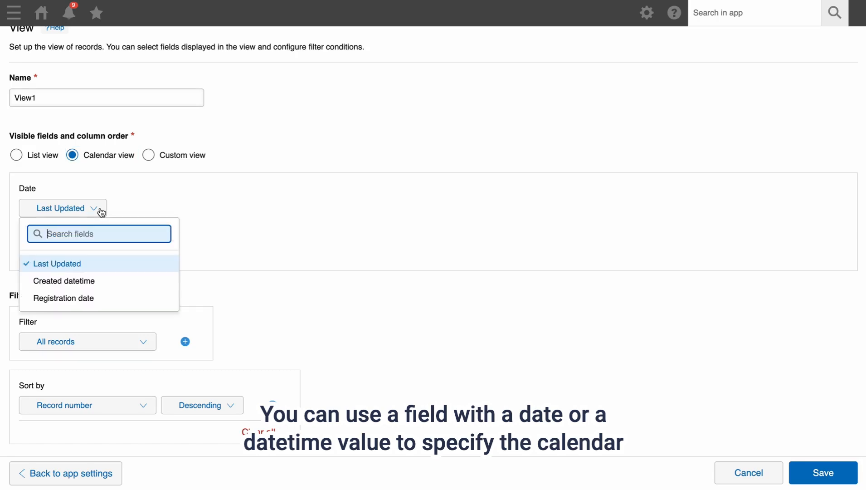
click(98, 298)
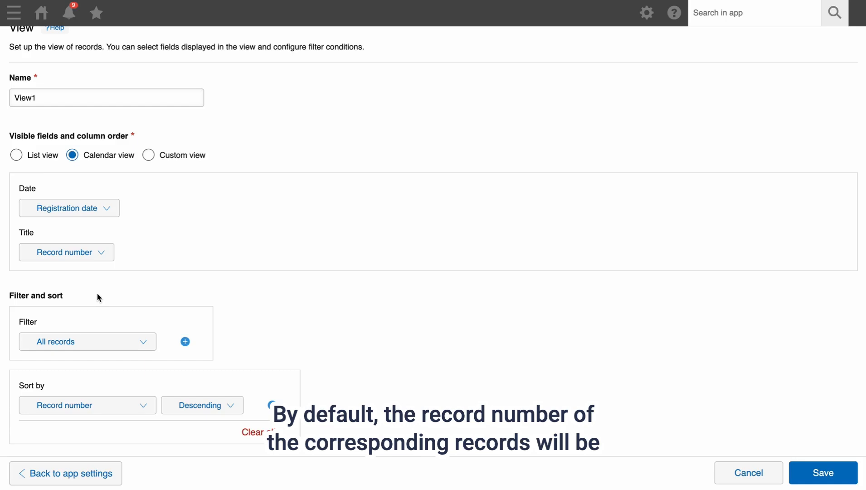
click(92, 261)
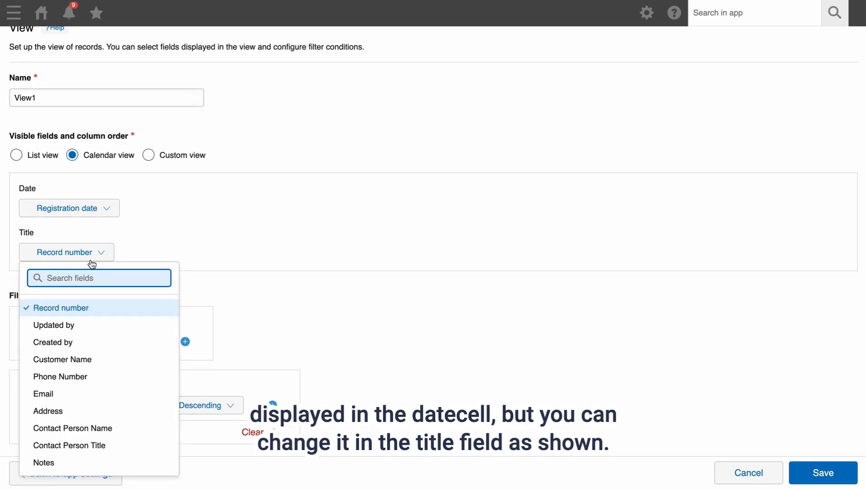
click(79, 360)
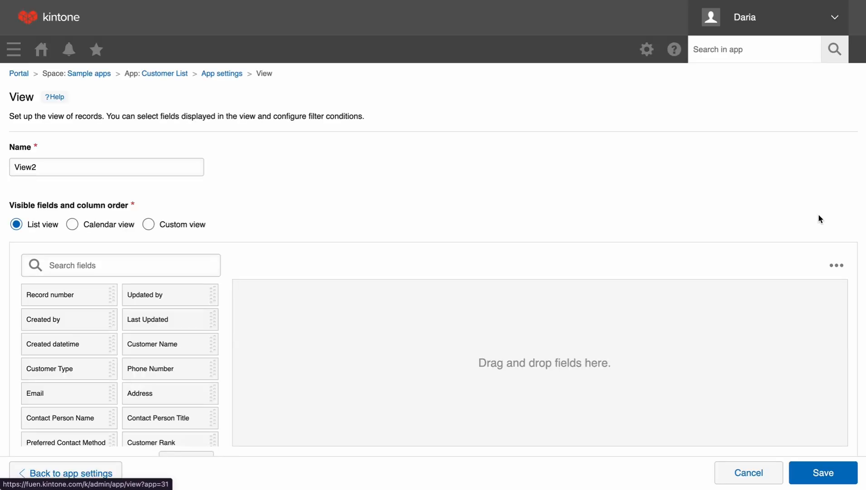
click(193, 227)
scroll(261, 288, down, 4)
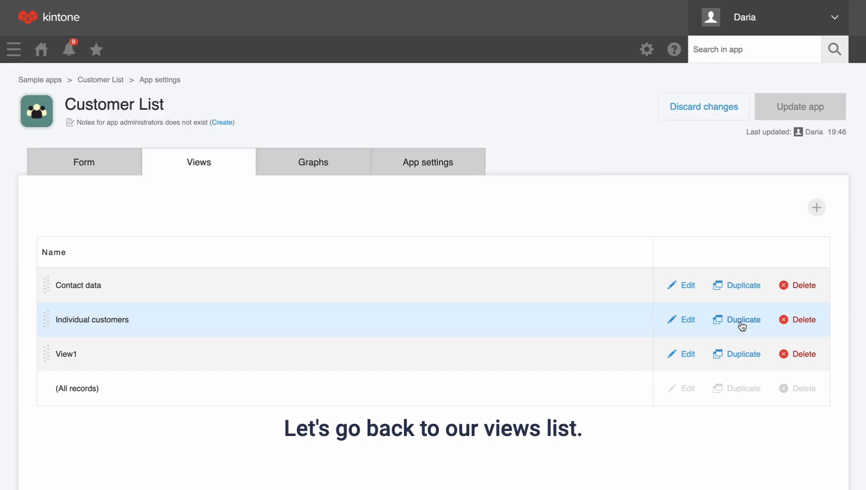
Step: Delete View1, duplicate Contact data, and move the copy to the top
click(803, 362)
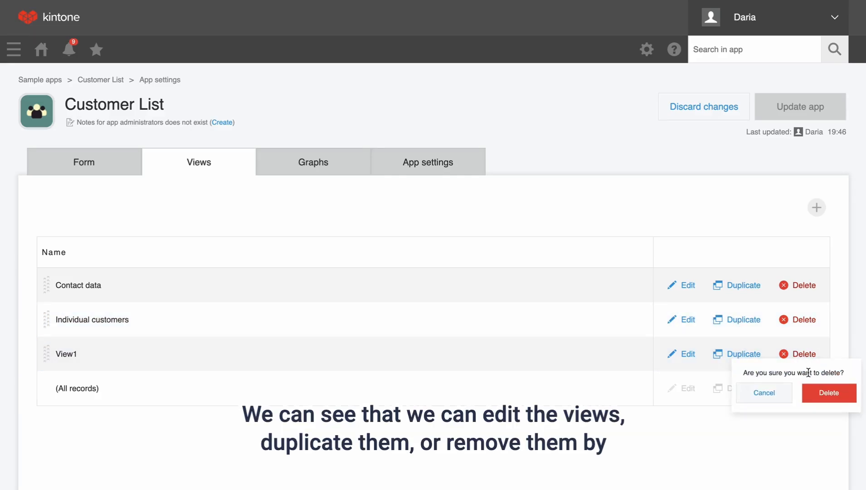
click(816, 388)
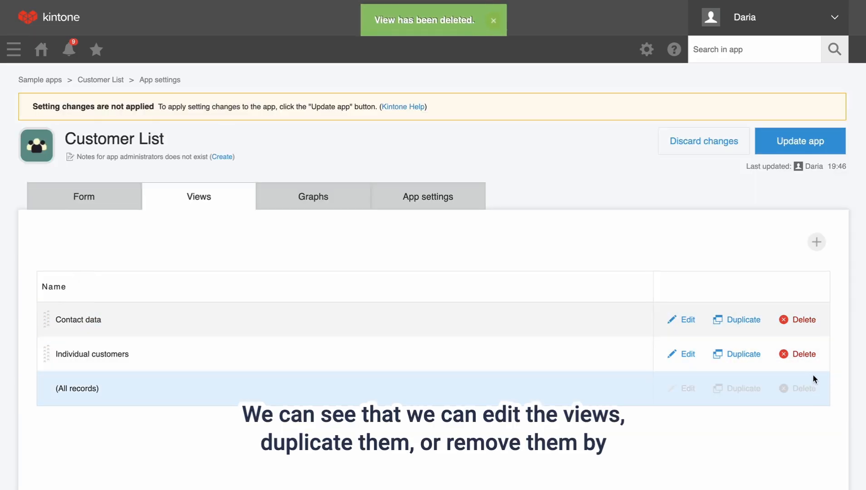
click(746, 321)
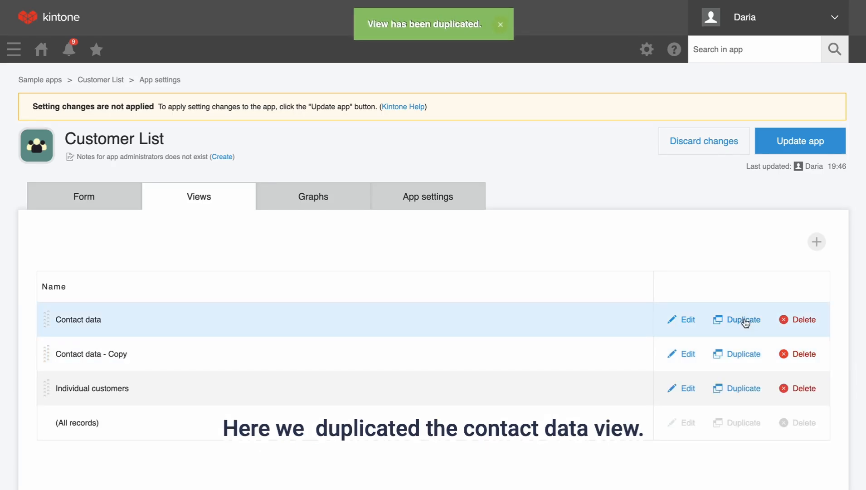
drag(44, 365, 50, 322)
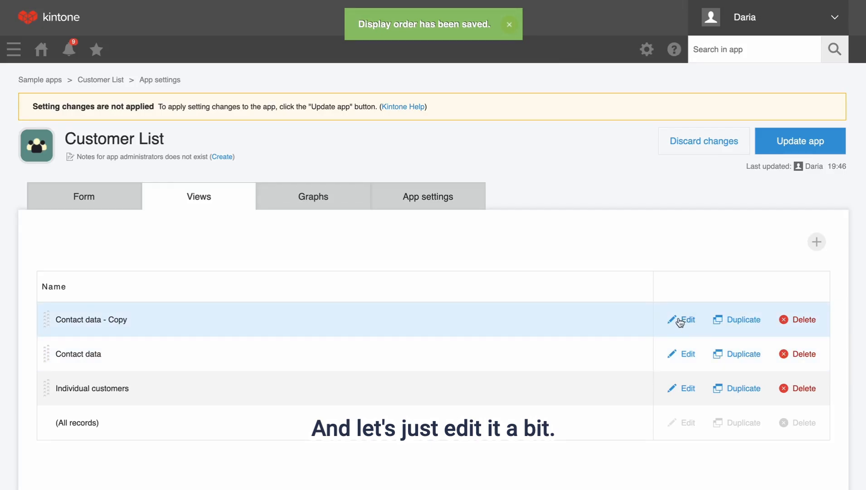
Step: Rename the copy 'Contact data C', filter to Customer Rank C only, and update the app
click(676, 321)
drag(87, 167, 60, 170)
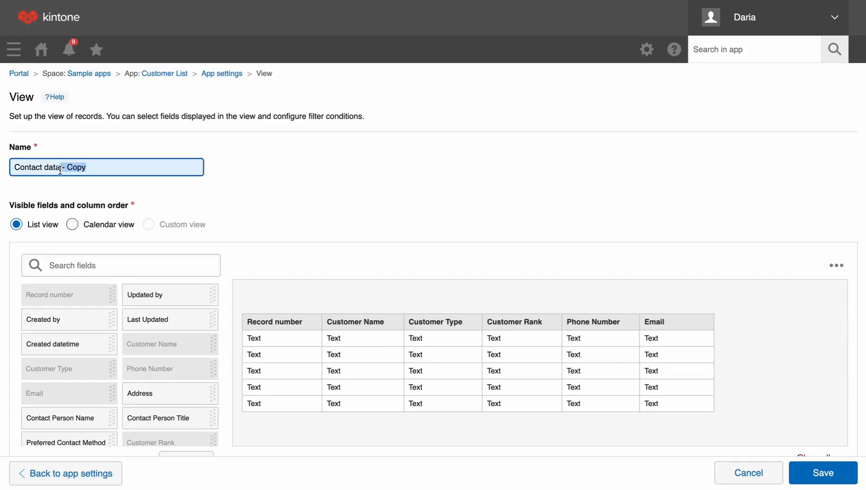
key(BackSpace)
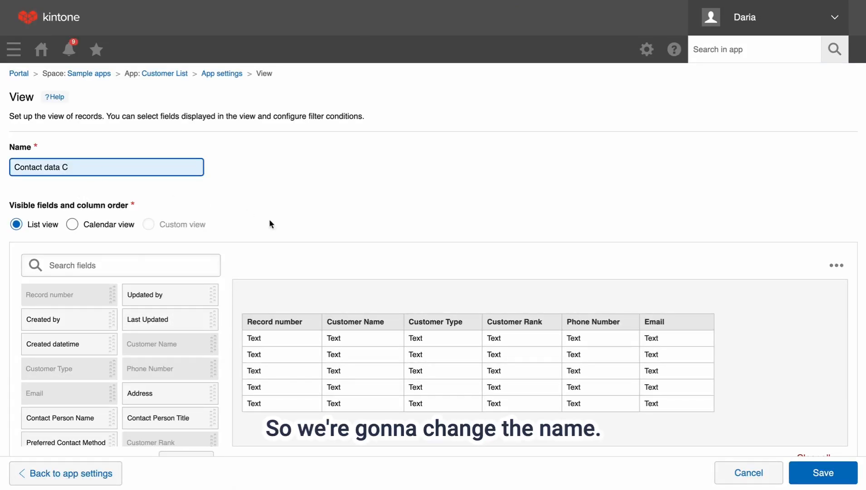
scroll(283, 231, down, 6)
click(285, 335)
click(285, 308)
click(284, 321)
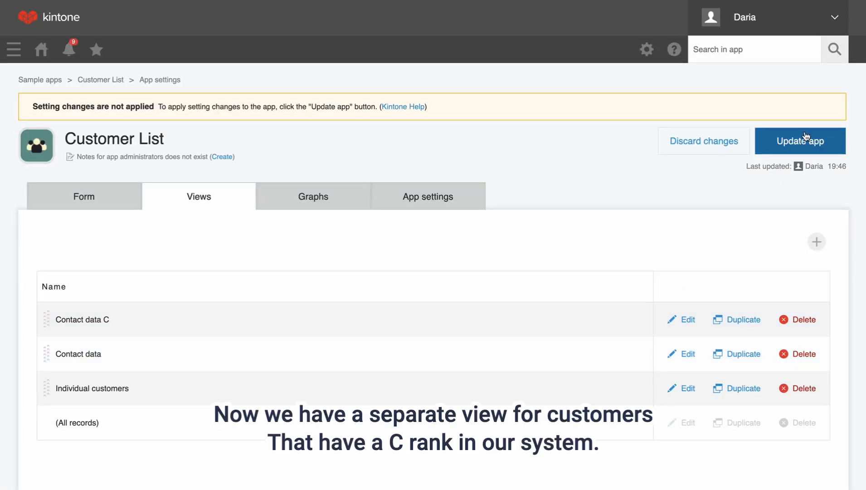
click(805, 139)
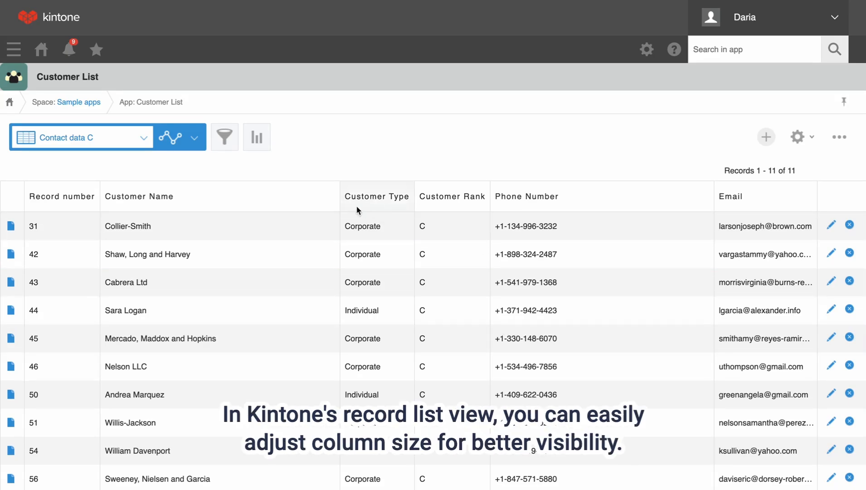
Step: Narrow Customer Name and Phone Number, widen Email, then reset all column widths
drag(339, 192, 261, 215)
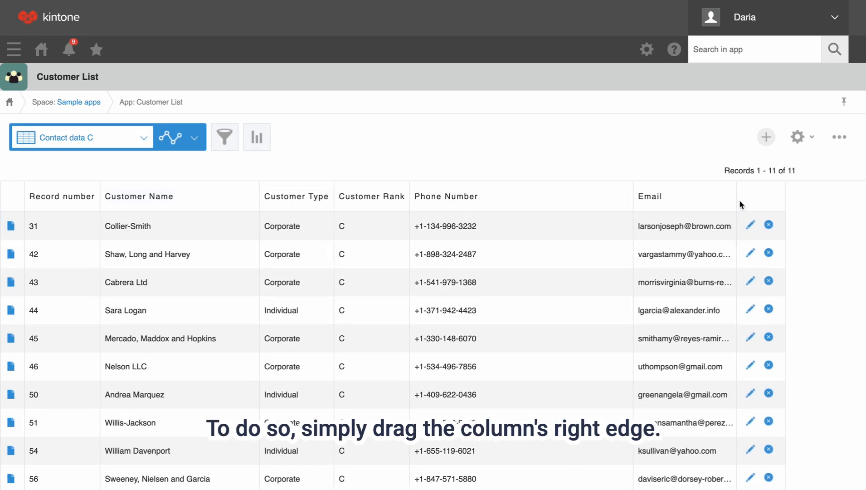
drag(735, 196, 773, 195)
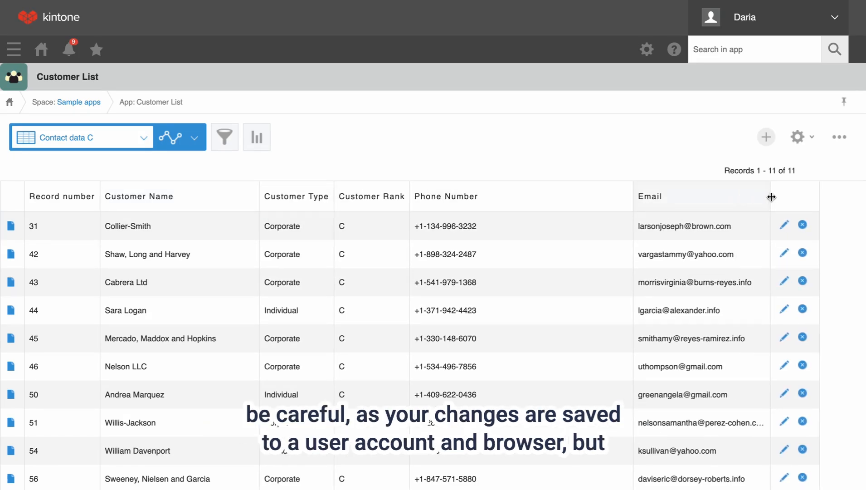
drag(636, 195, 512, 207)
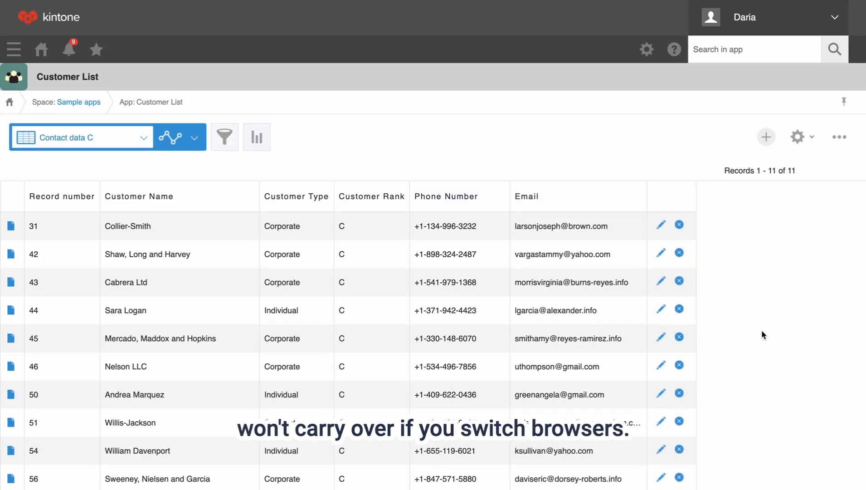
scroll(762, 331, down, 2)
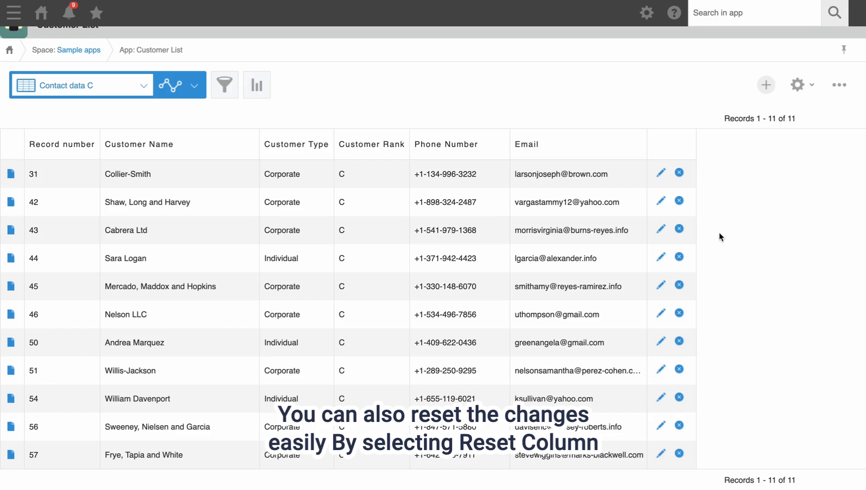
click(840, 85)
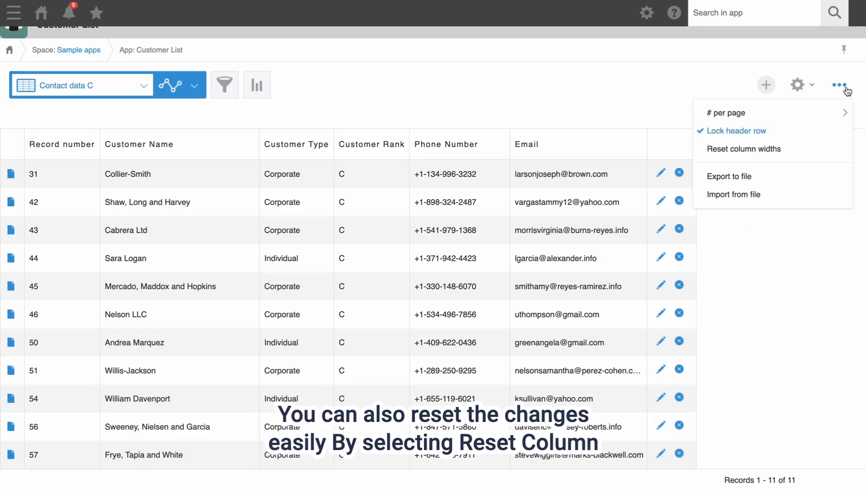
click(753, 149)
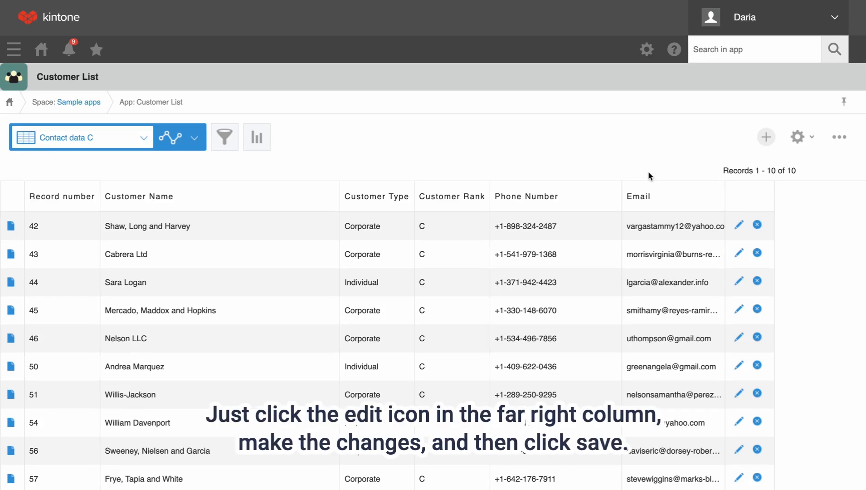
Step: Make customer 42 an Individual, fix a digit in its phone number and a letter in its e-mail, and save
click(740, 224)
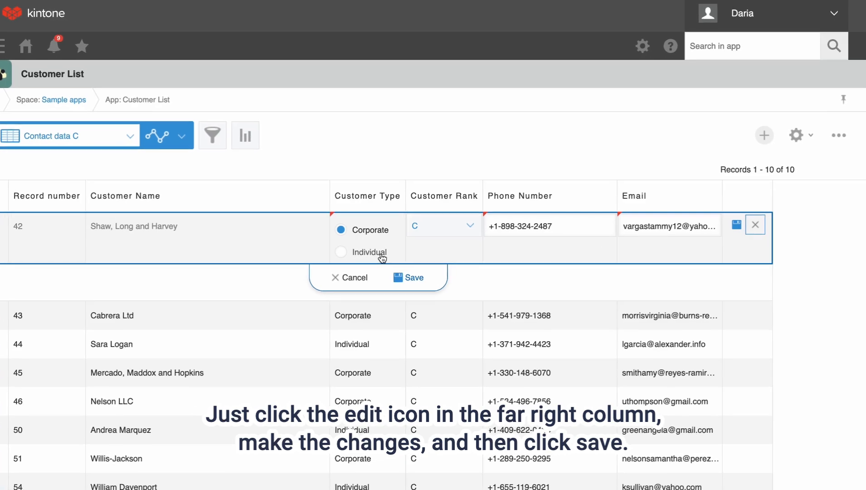
click(380, 252)
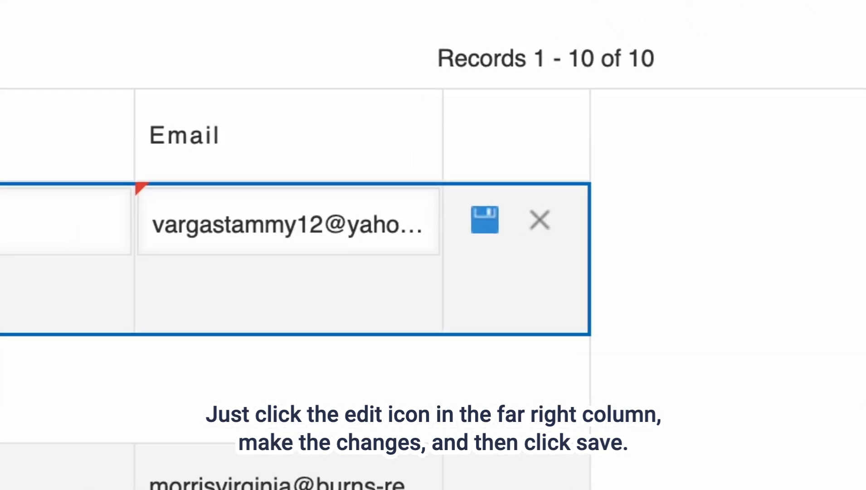
click(441, 229)
key(BackSpace)
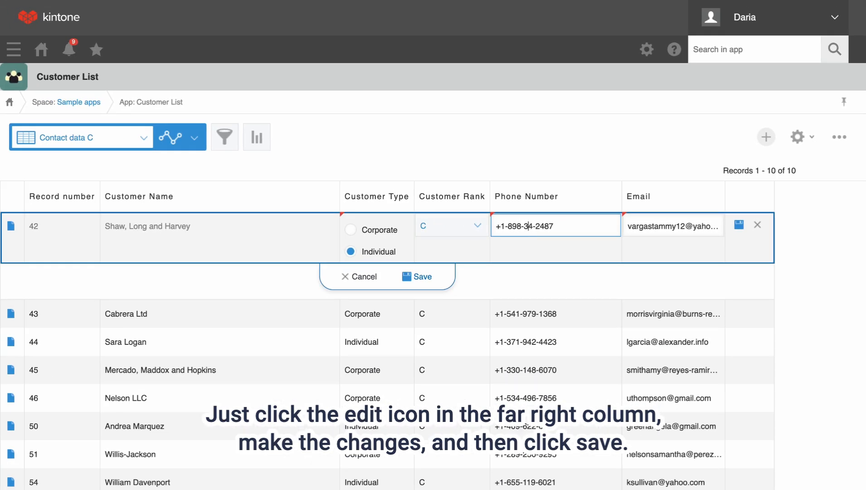
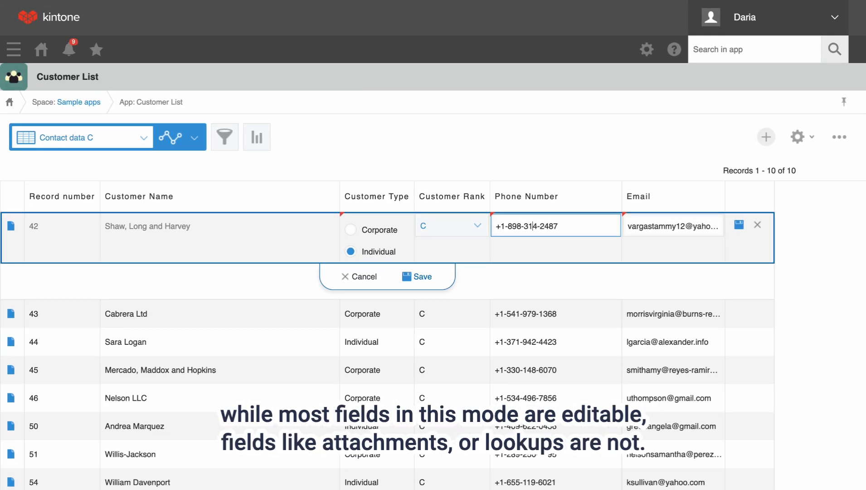
click(671, 227)
key(BackSpace)
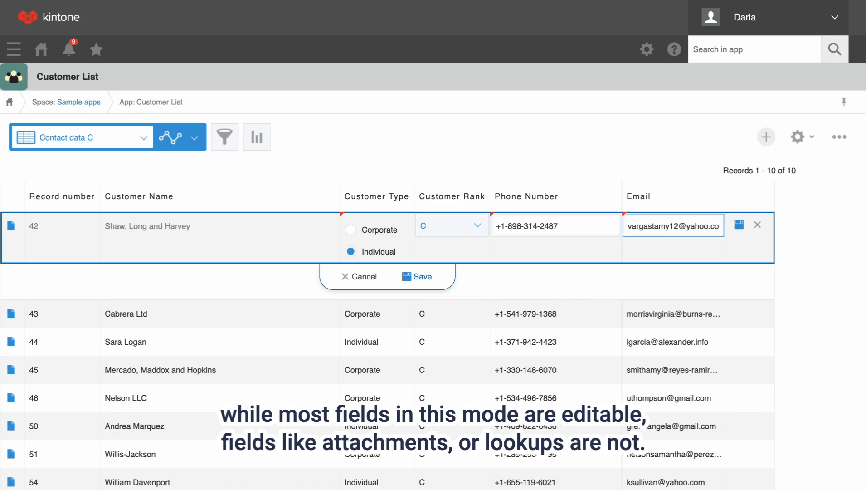
click(426, 277)
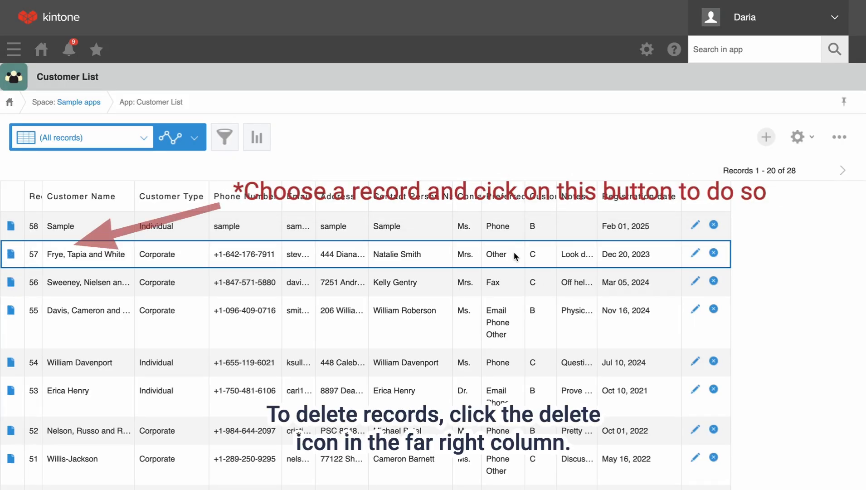
Step: Delete the Sample record 58 from the list
click(713, 225)
click(802, 278)
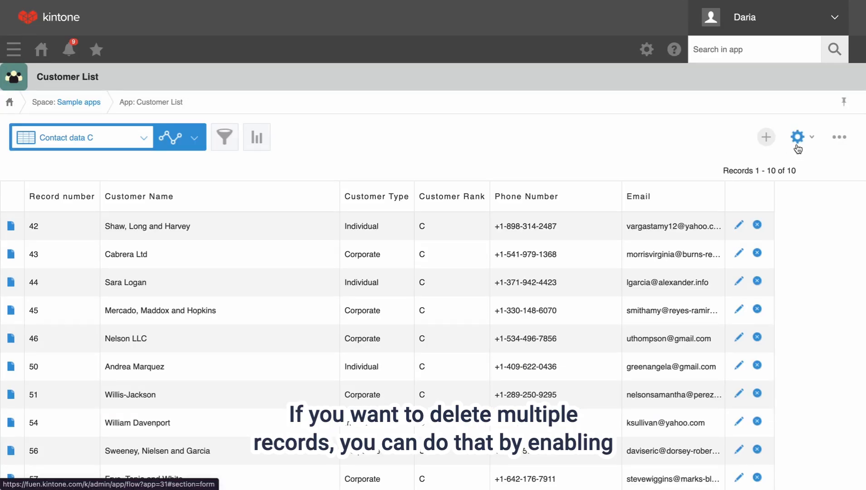
click(798, 145)
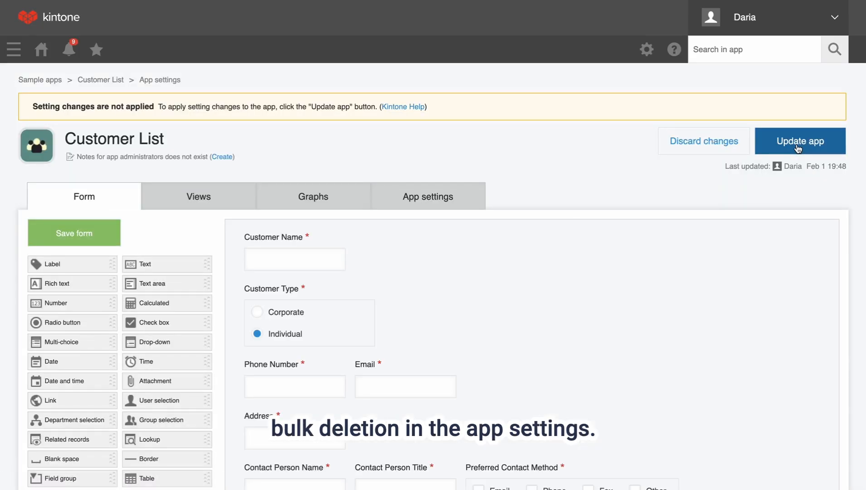
Step: Tick 'Enable bulk deletion of records' in the app's Misc settings
click(440, 206)
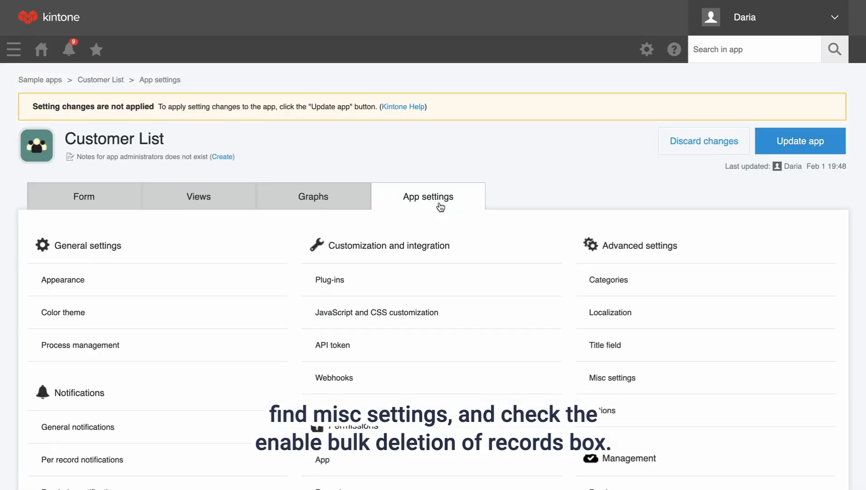
scroll(441, 206, down, 5)
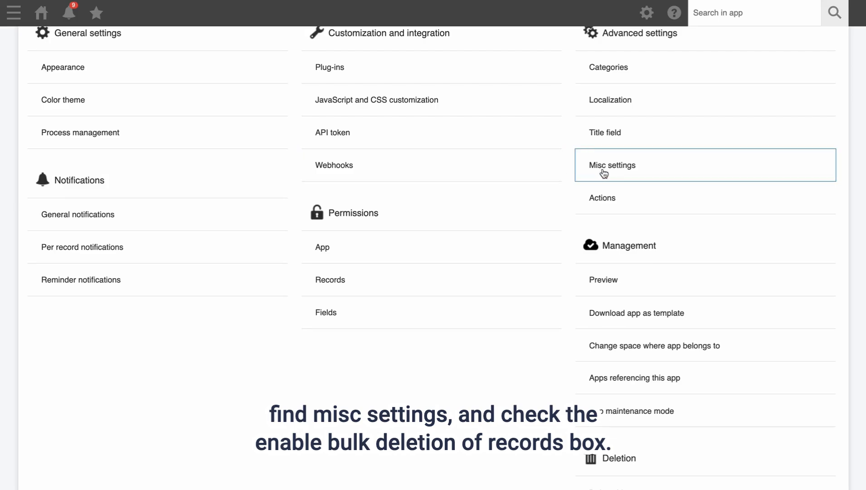
click(615, 167)
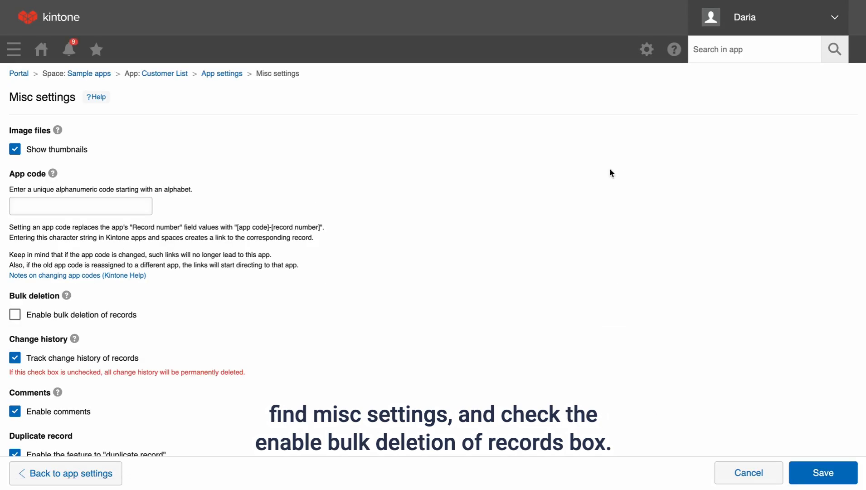
scroll(168, 308, down, 2)
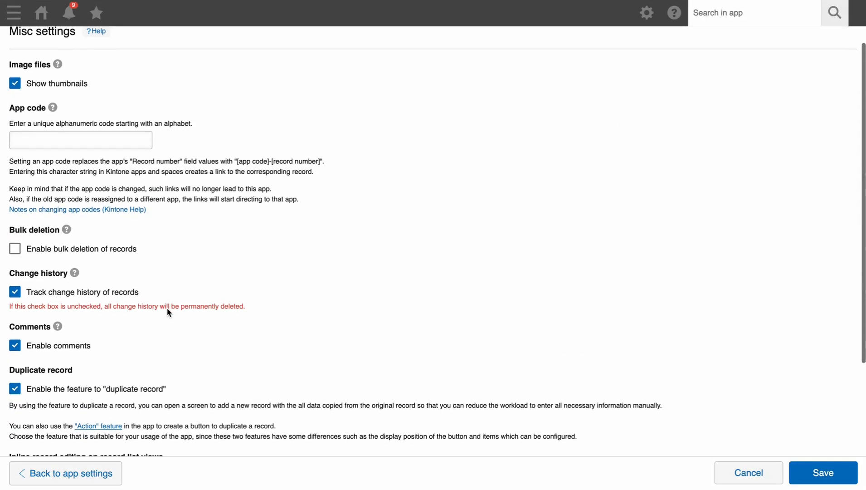
click(15, 249)
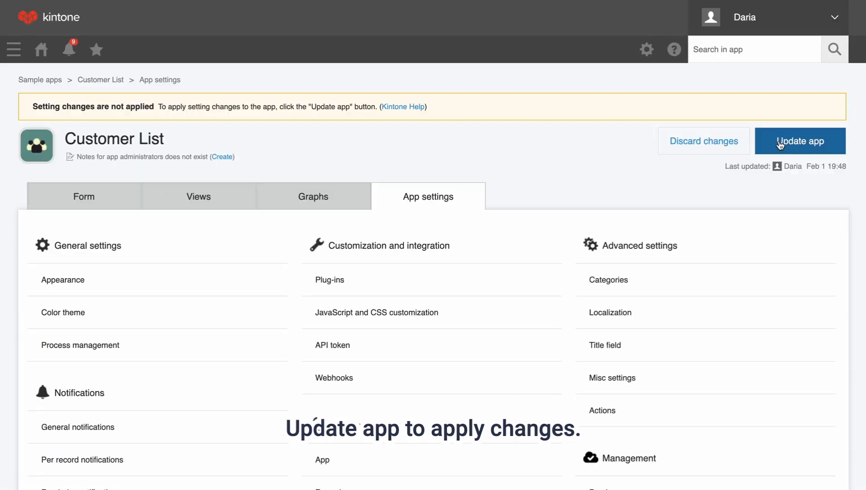
Step: Update the app to apply the change, then check the list options for Bulk delete
click(780, 143)
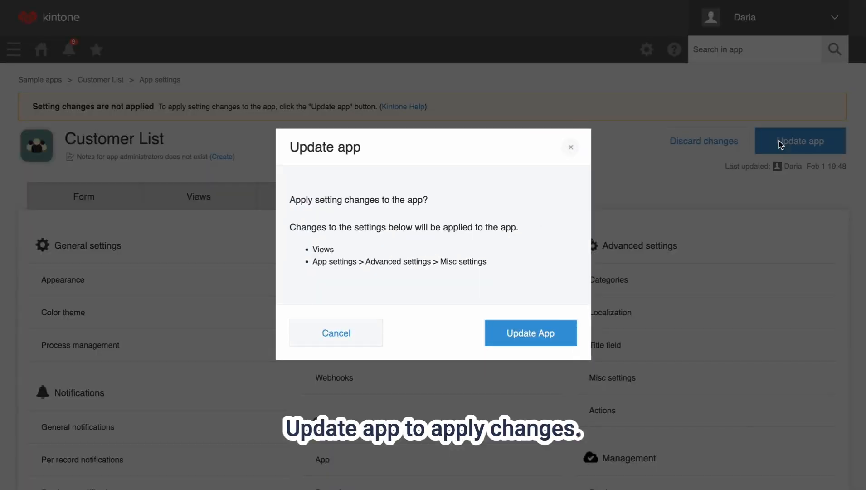
click(534, 334)
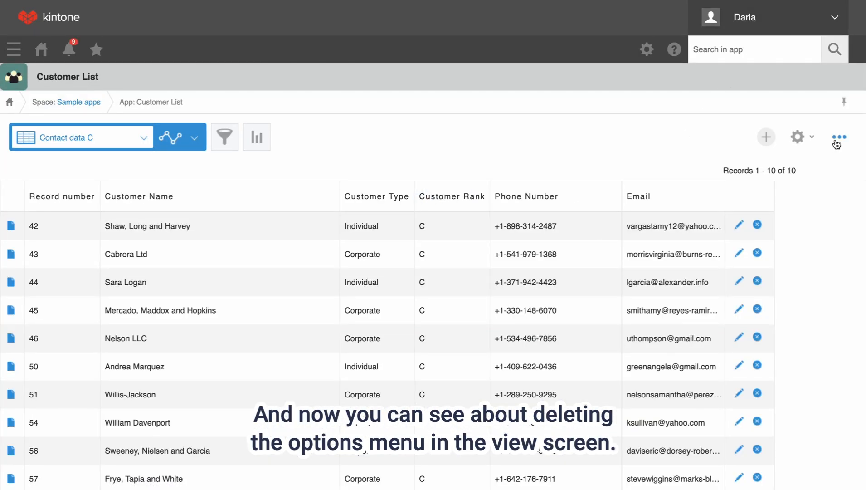
click(837, 144)
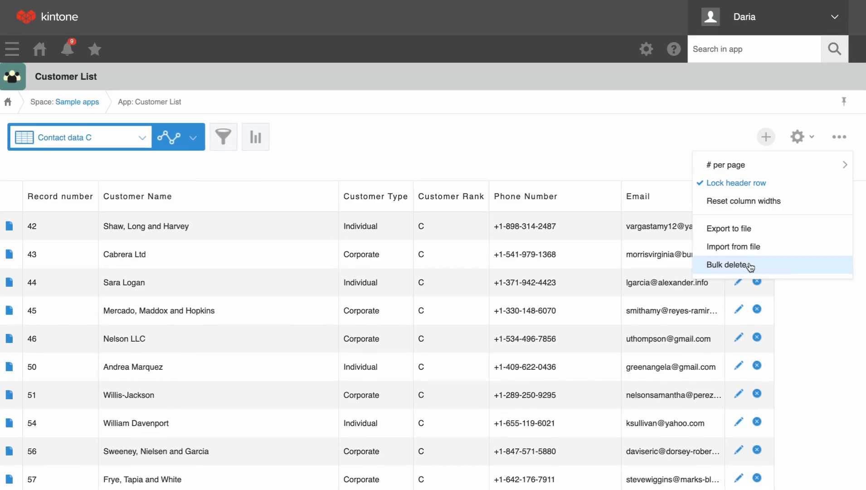